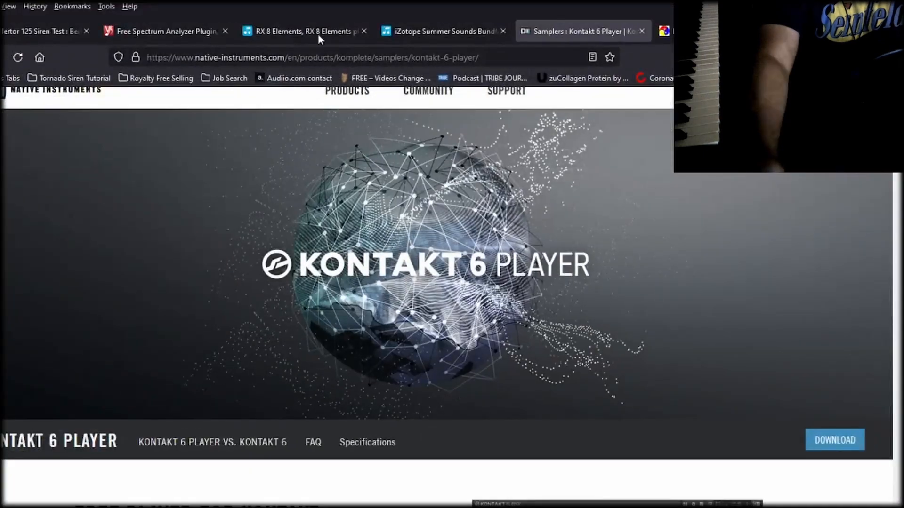
- View the ACA Allertor 125 Siren Test page on the Internet Archive, including its description and download options
click(45, 32)
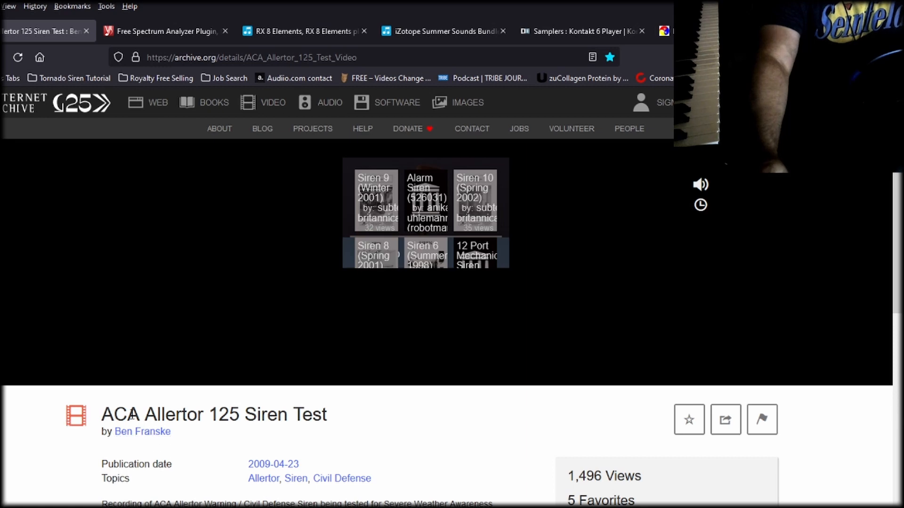
scroll(466, 414, down, 2)
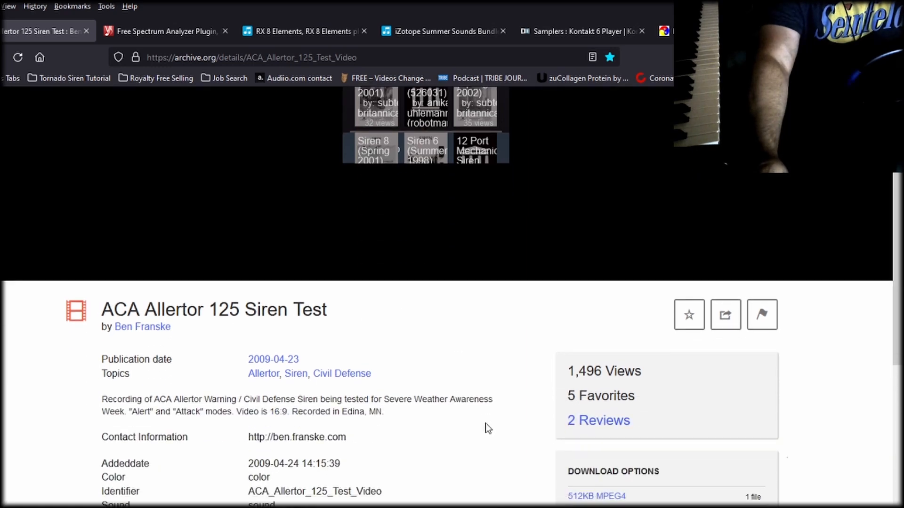
scroll(484, 423, up, 2)
scroll(452, 426, down, 4)
scroll(441, 425, up, 4)
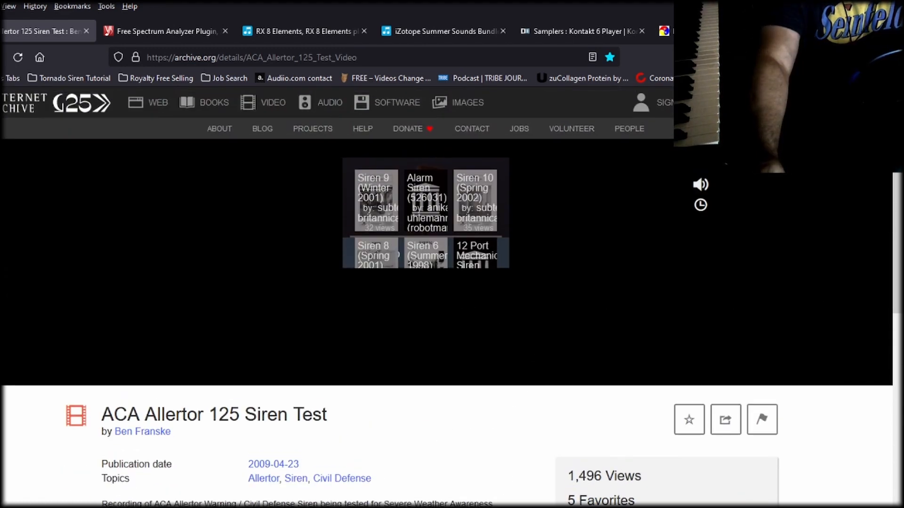
- Switch to REAPER and open the siren track's effects chain at SPAN, then select the siren recording
key(alt+Tab)
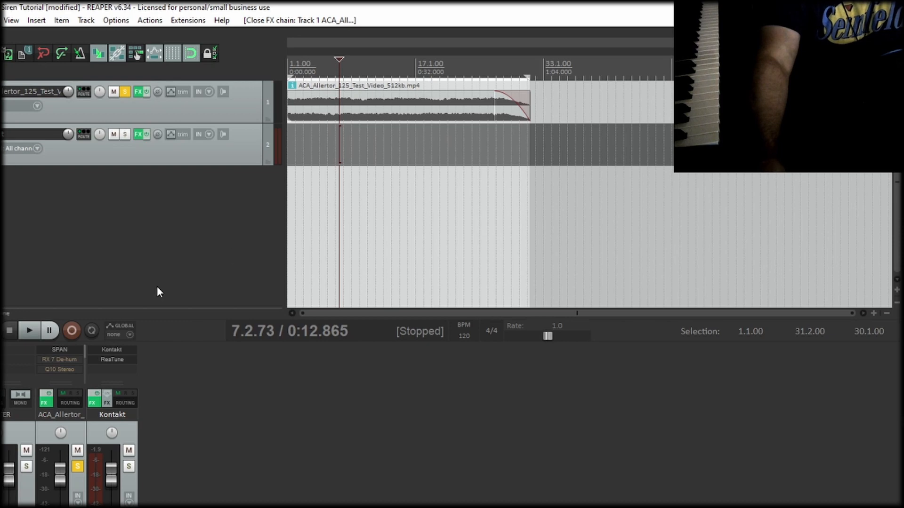
key(Home)
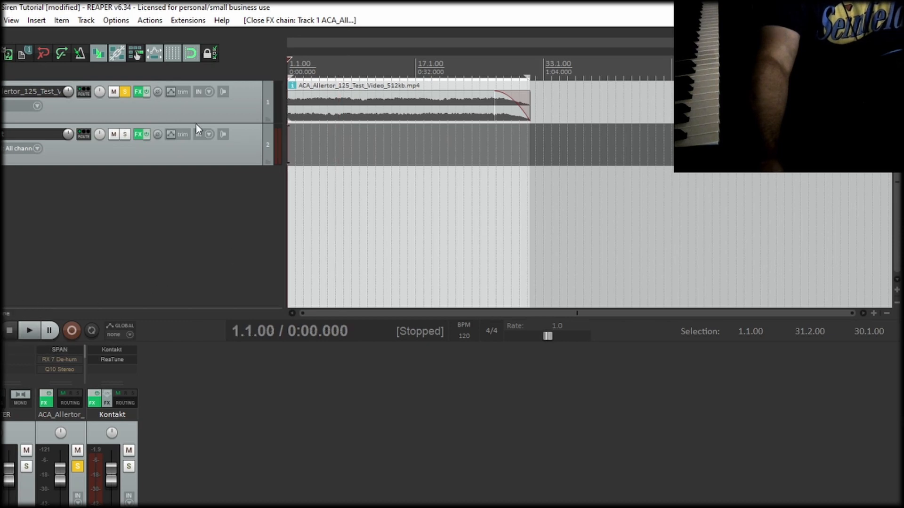
click(137, 95)
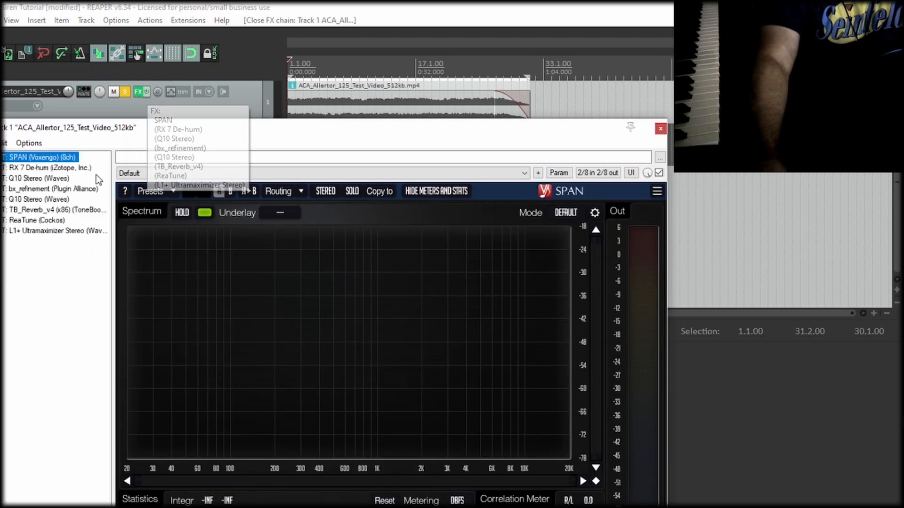
drag(244, 128, 239, 173)
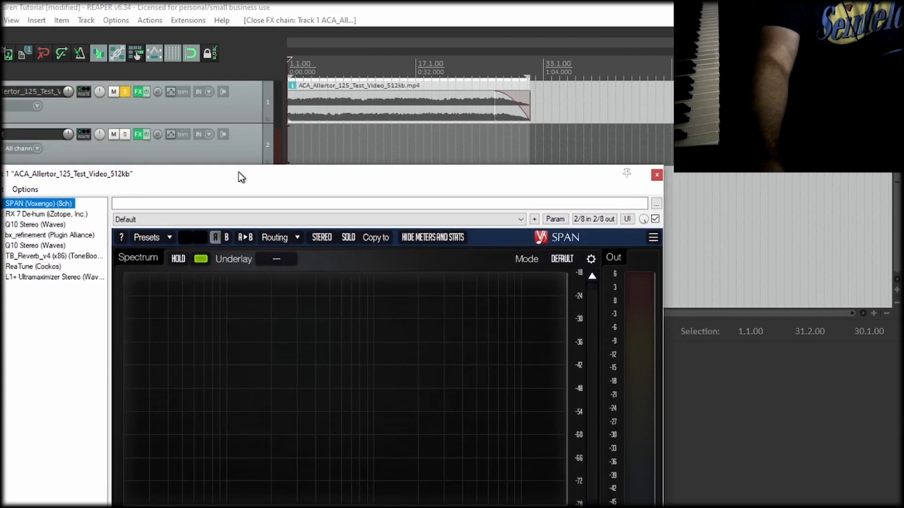
click(338, 109)
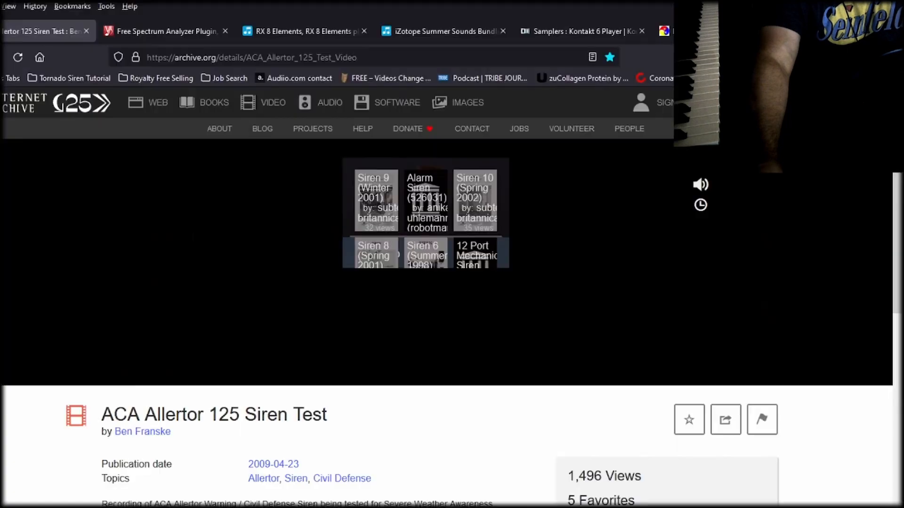
- View the free spectrum analyzer plugin page, then play the siren recording briefly from the start in REAPER with SPAN showing
click(161, 32)
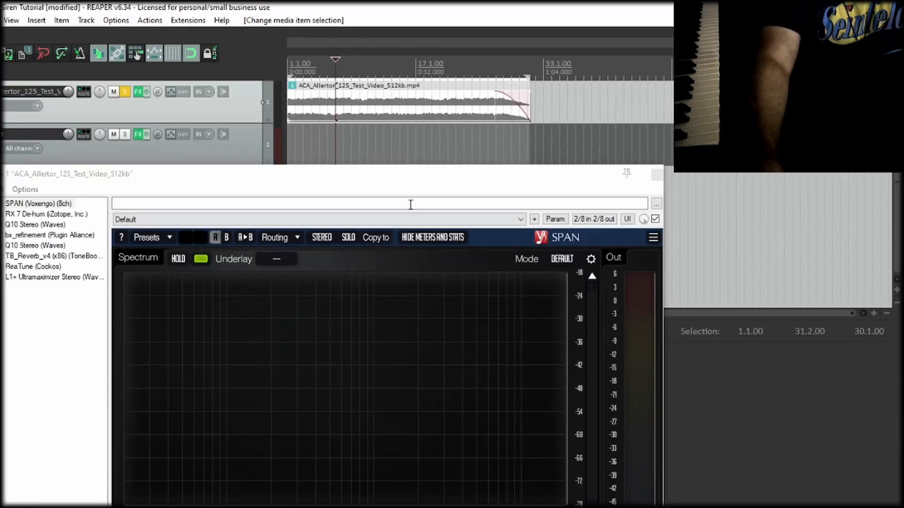
drag(357, 176, 381, 135)
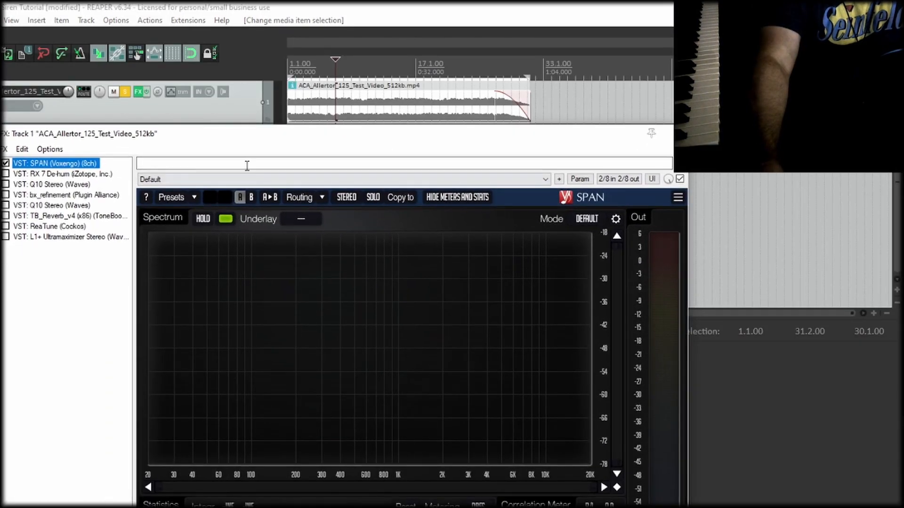
mouse_move(263, 139)
mouse_down()
mouse_move(259, 116)
mouse_move(266, 136)
mouse_move(257, 145)
mouse_move(298, 115)
mouse_move(280, 158)
mouse_move(273, 133)
mouse_move(273, 152)
mouse_move(259, 148)
mouse_up()
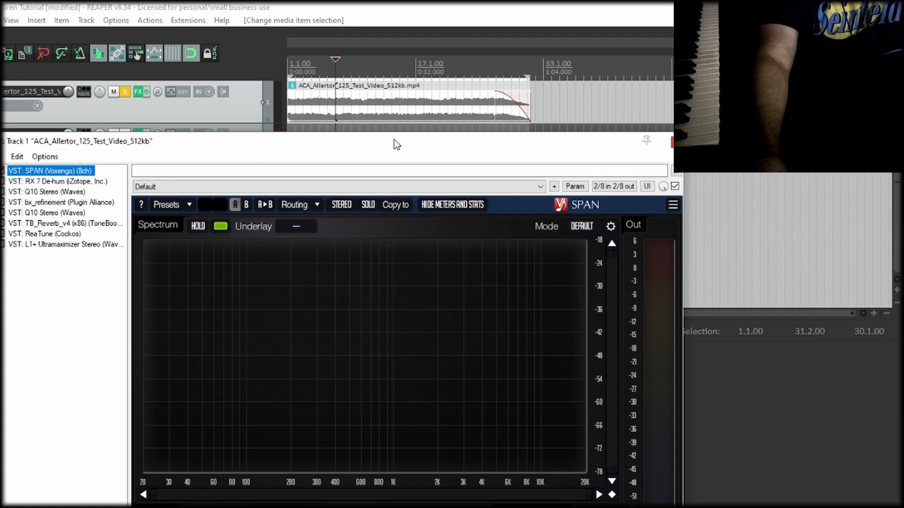
drag(394, 139, 423, 151)
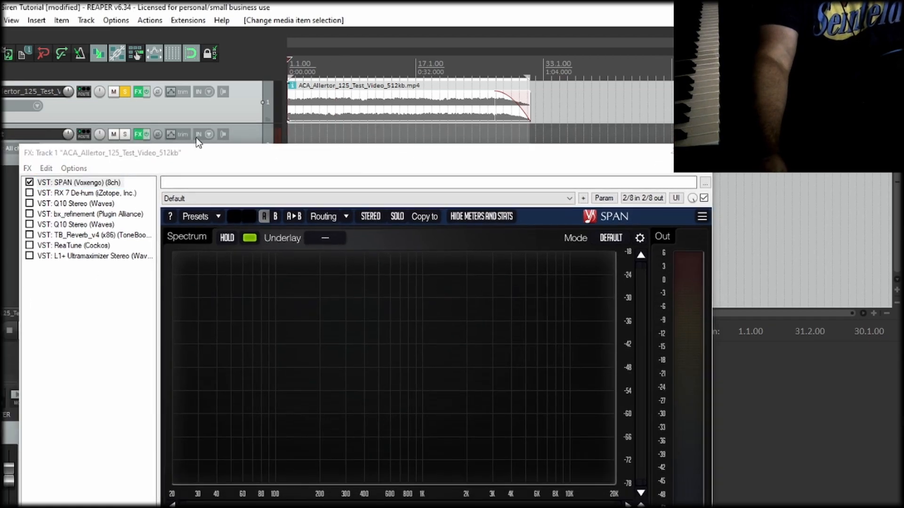
drag(196, 150, 204, 150)
click(24, 331)
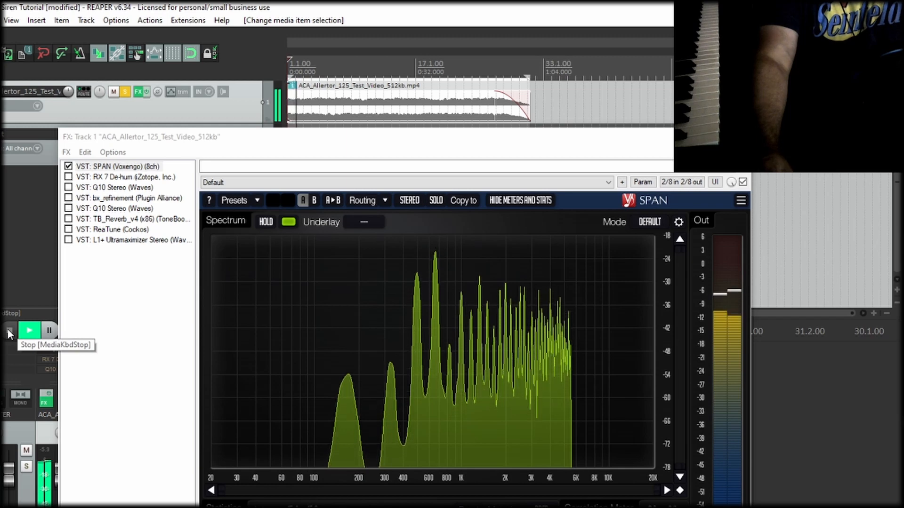
click(8, 332)
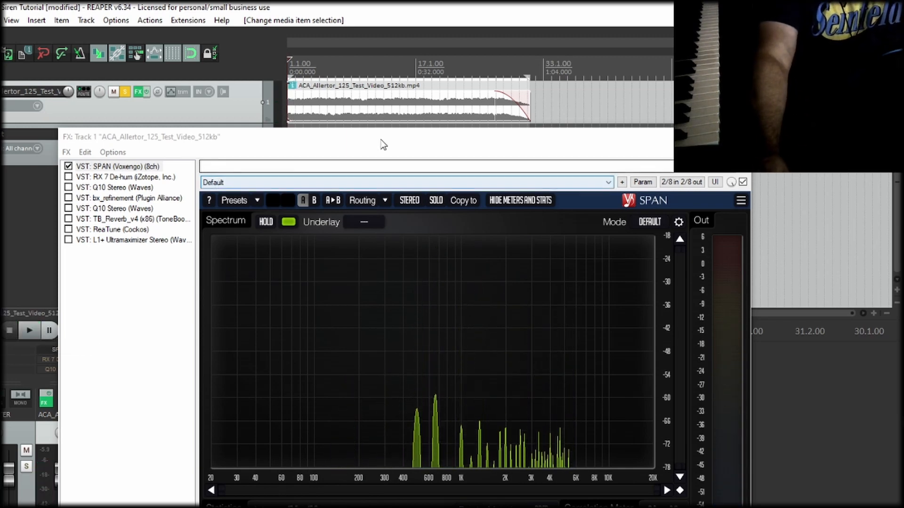
- Show the RX 7 De-hum settings in the siren track's effects chain
drag(376, 140, 367, 137)
click(119, 176)
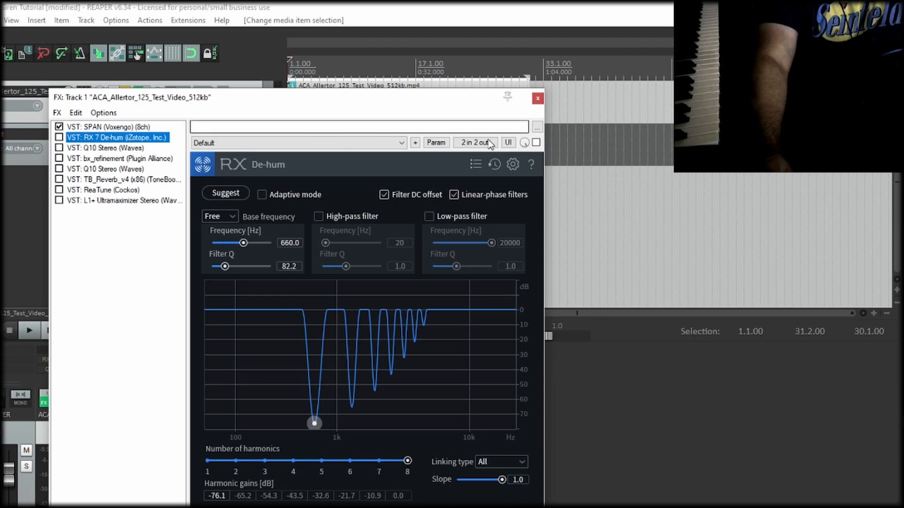
- Switch to the browser and view the RX 8 Elements and iZotope Summer Sounds Bundle product pages
click(833, 7)
click(301, 32)
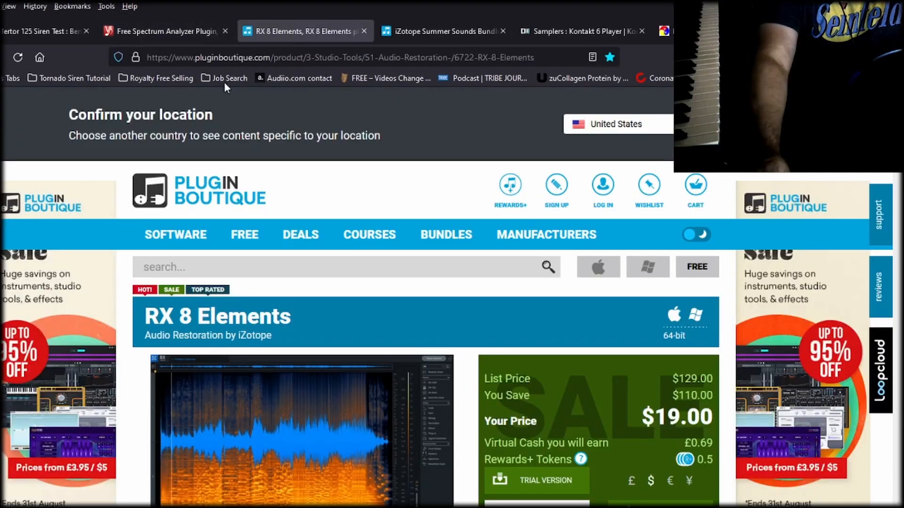
scroll(450, 309, down, 4)
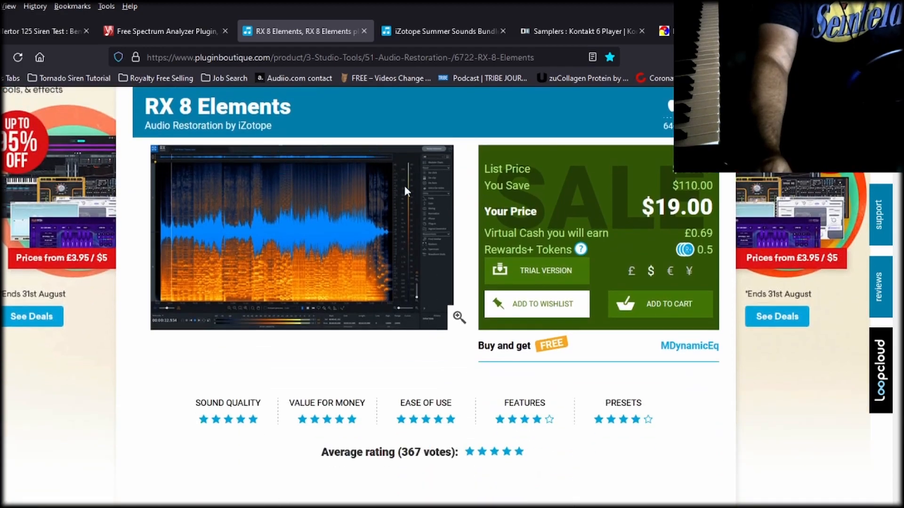
click(434, 31)
drag(896, 114, 871, 275)
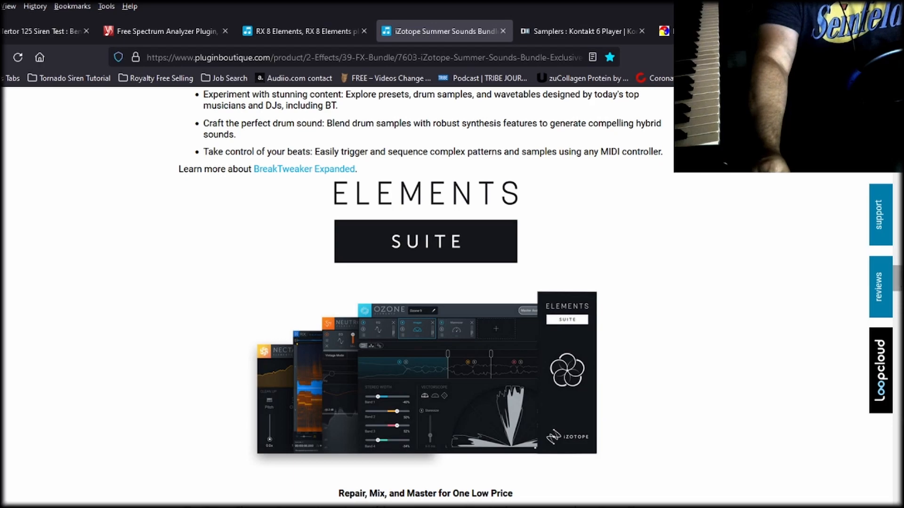
drag(896, 279, 898, 114)
click(270, 28)
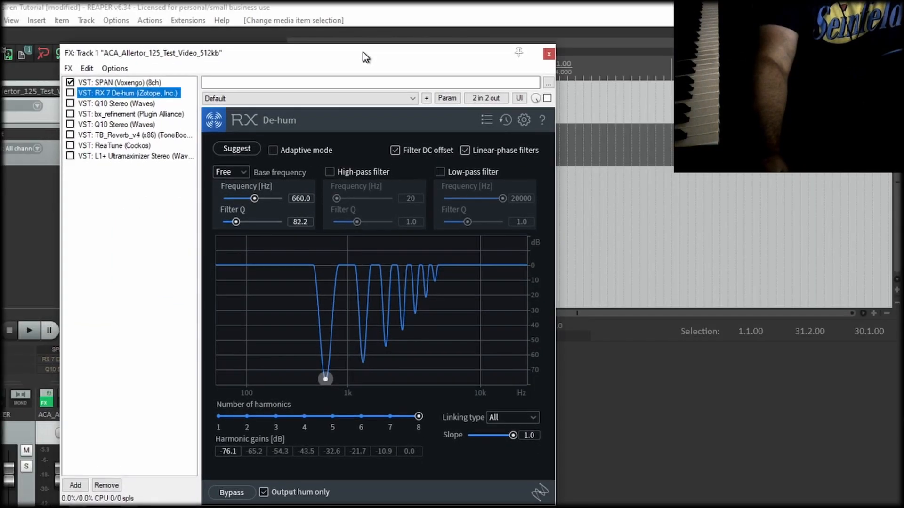
- Return to REAPER and turn De-hum's Output hum only option off and back on
drag(365, 57, 361, 44)
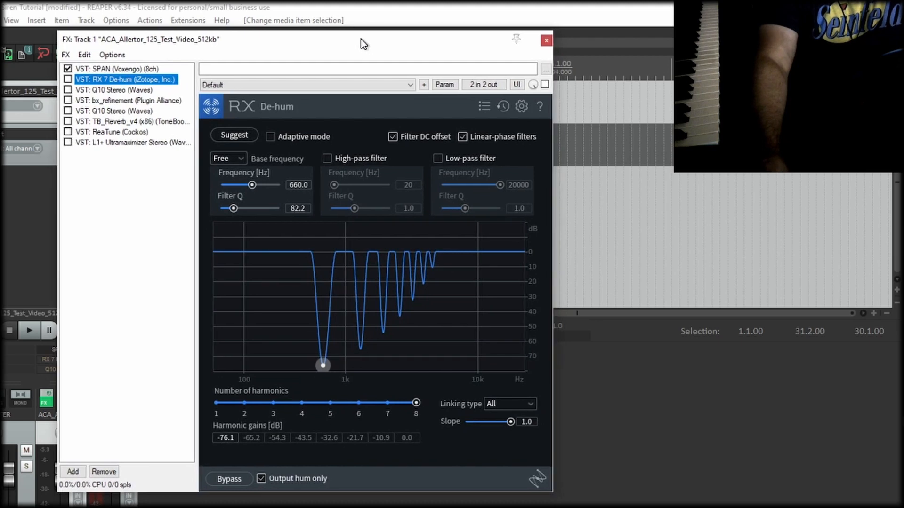
click(260, 479)
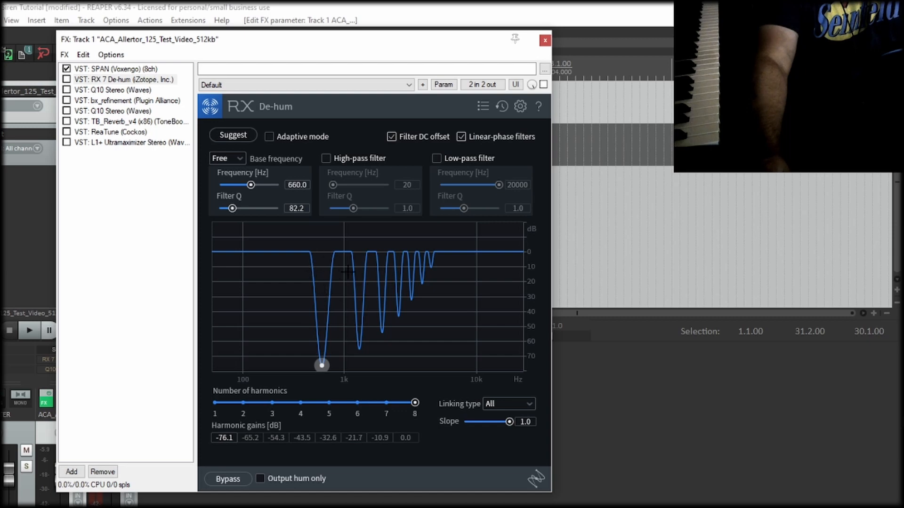
click(258, 479)
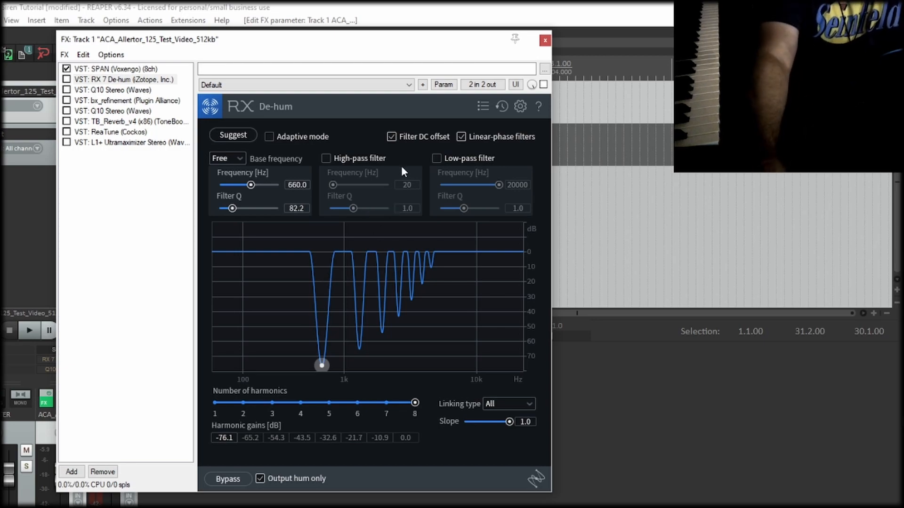
- Play the siren recording with SPAN showing, hold the spectrum display, stop playback and read the frequencies of the peaks
click(120, 70)
drag(378, 35, 389, 163)
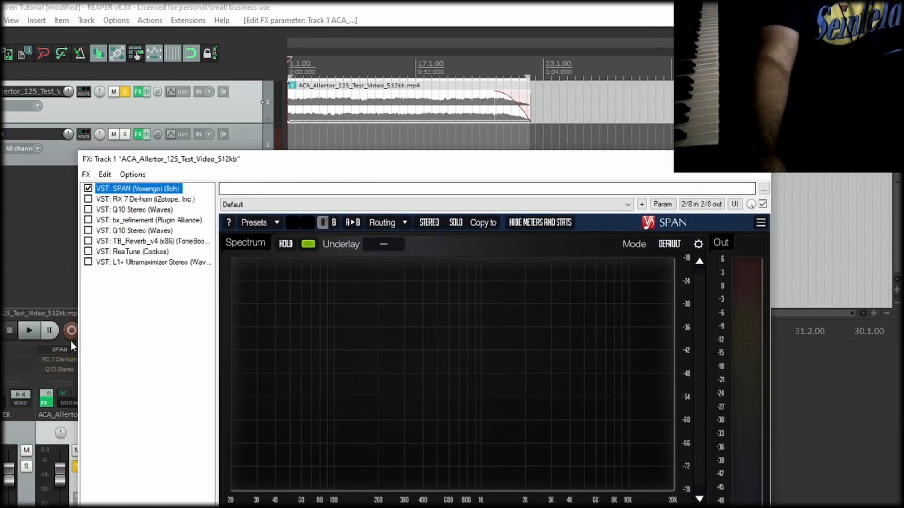
click(38, 302)
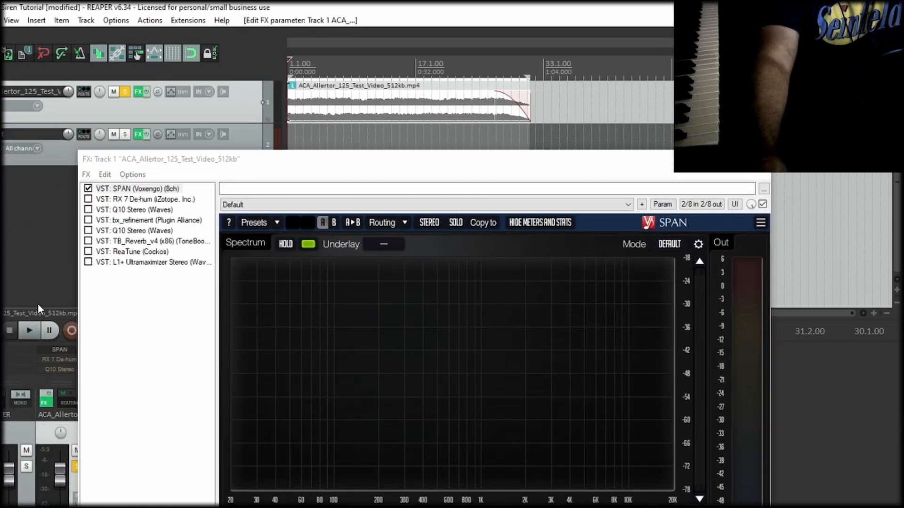
click(29, 332)
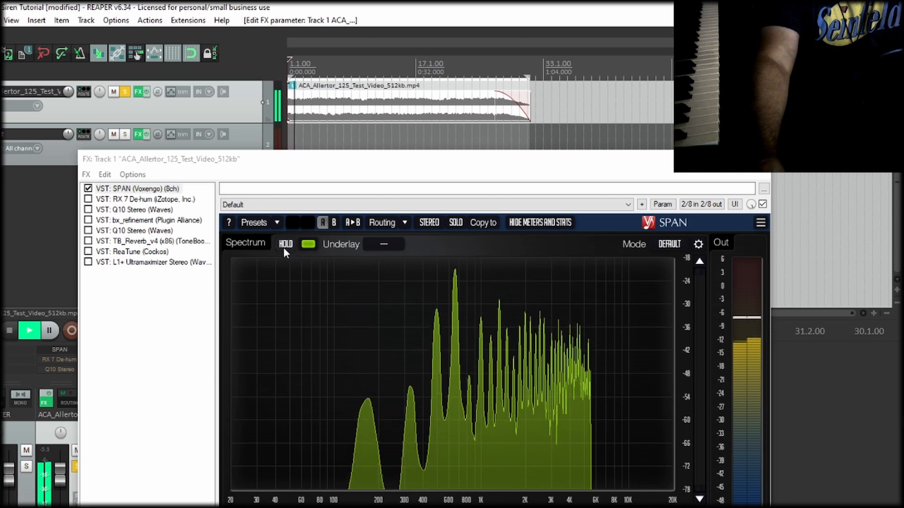
click(283, 247)
click(10, 331)
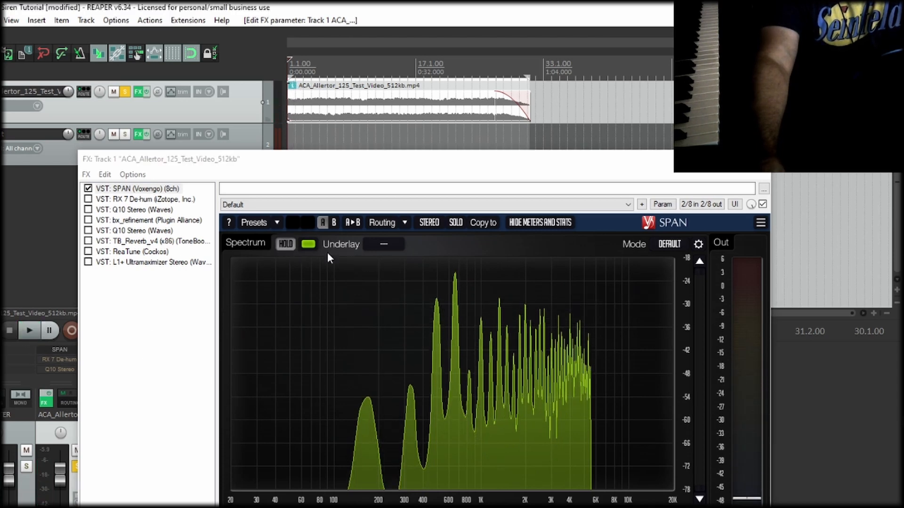
mouse_move(457, 290)
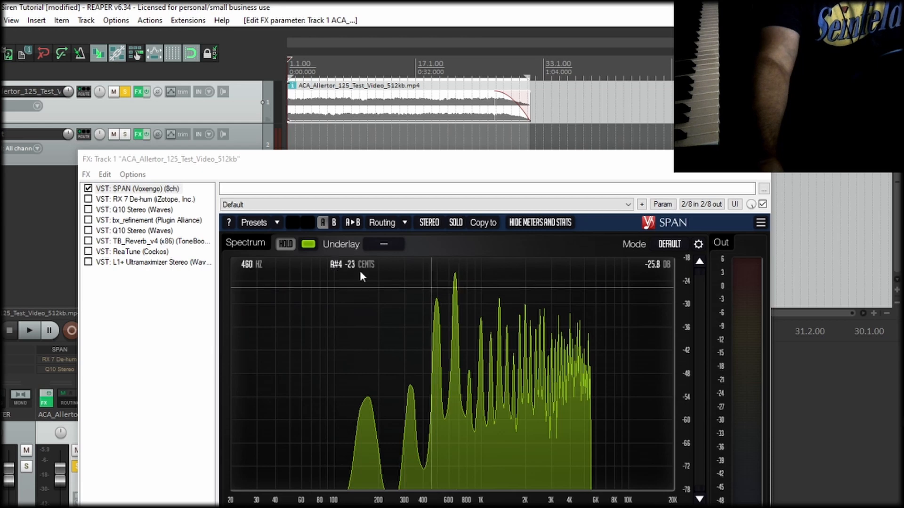
- Enable RX 7 De-hum on the siren track, set its Filter Q to 121 and choose Free as the base frequency
click(152, 200)
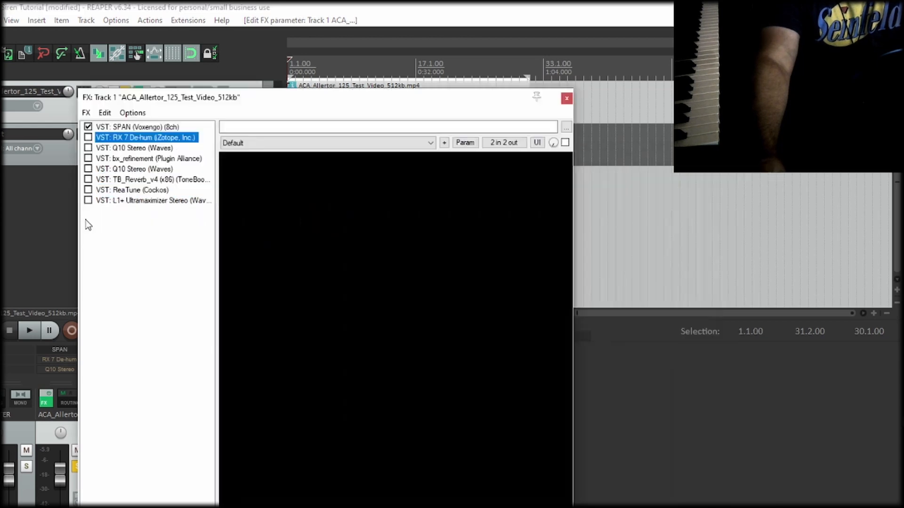
click(88, 137)
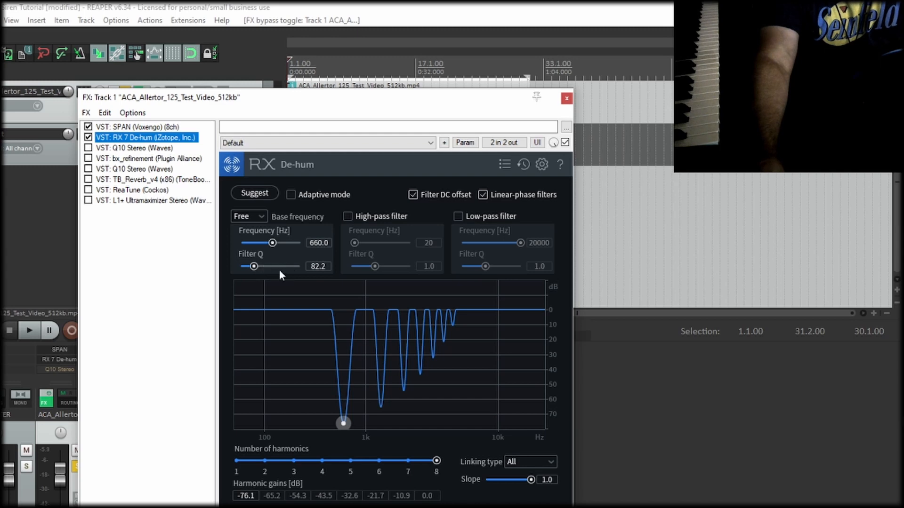
click(255, 269)
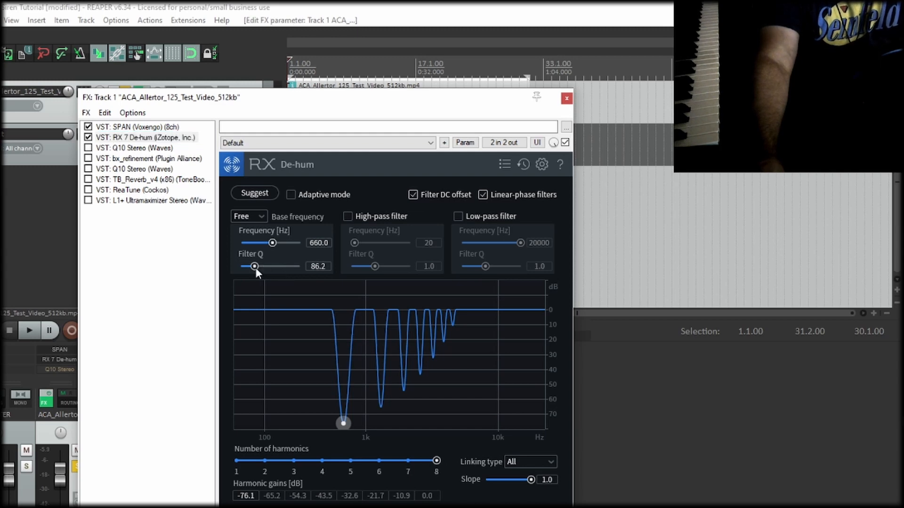
drag(256, 268, 258, 268)
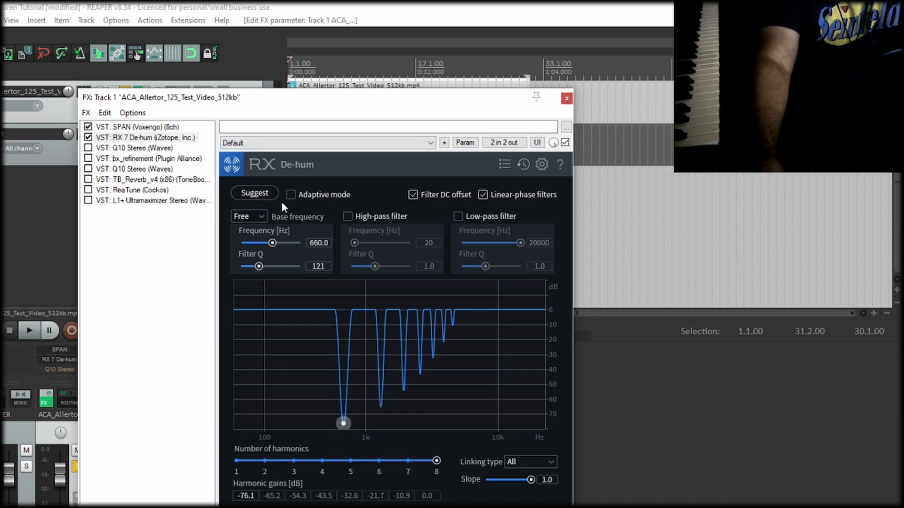
click(260, 217)
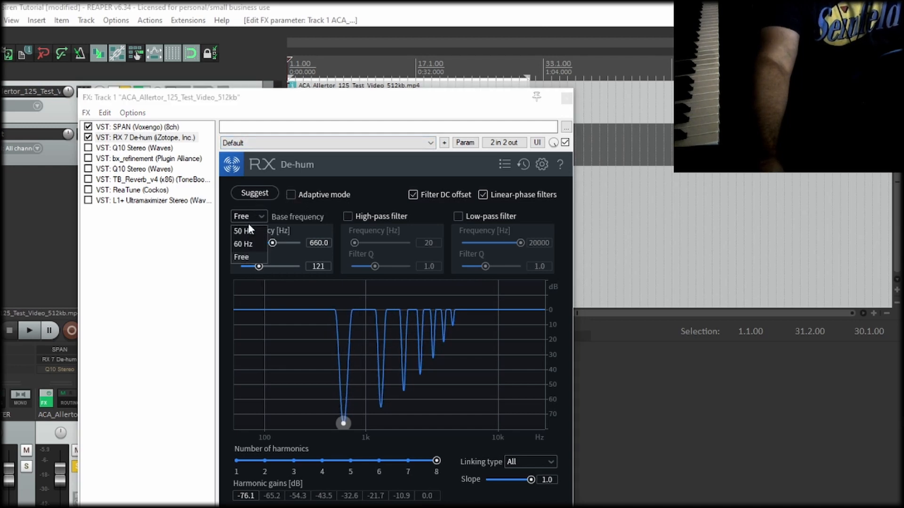
click(248, 256)
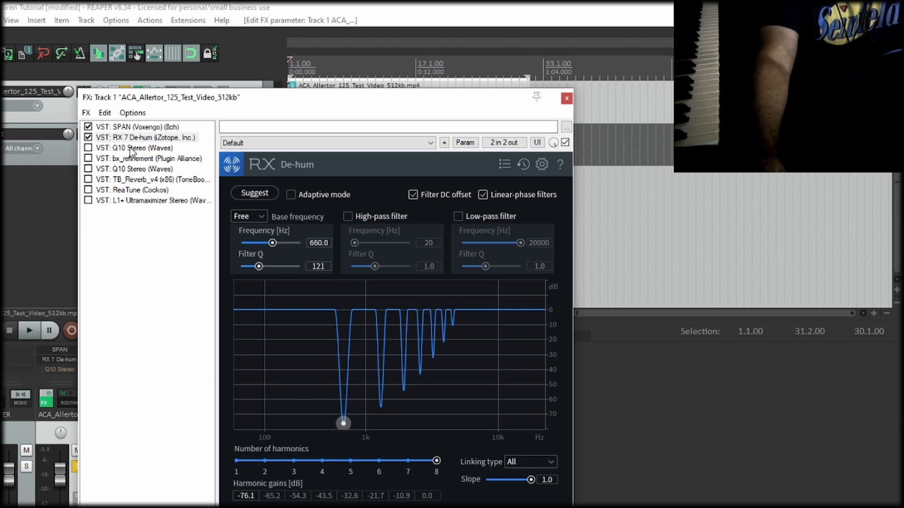
- Remove the second Q10 Stereo equalizer, listed after bx_refinement, from the siren track's effects chain
click(122, 148)
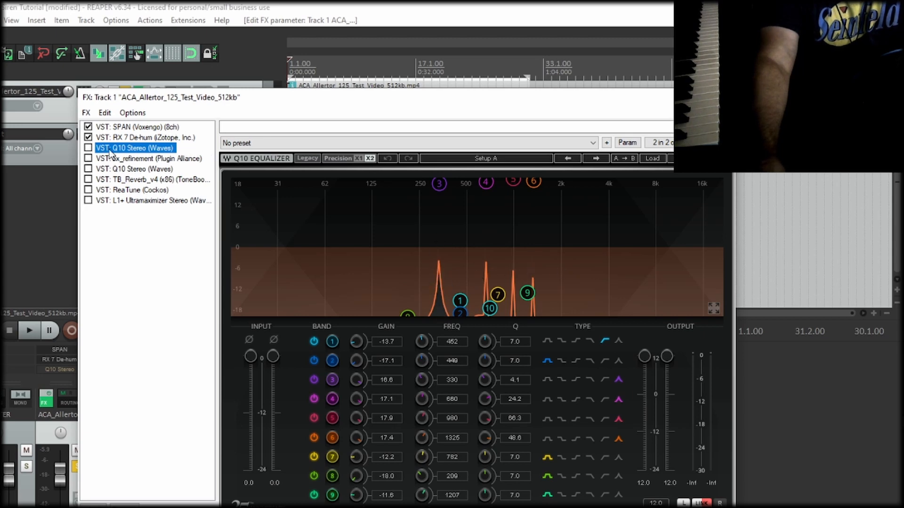
click(132, 507)
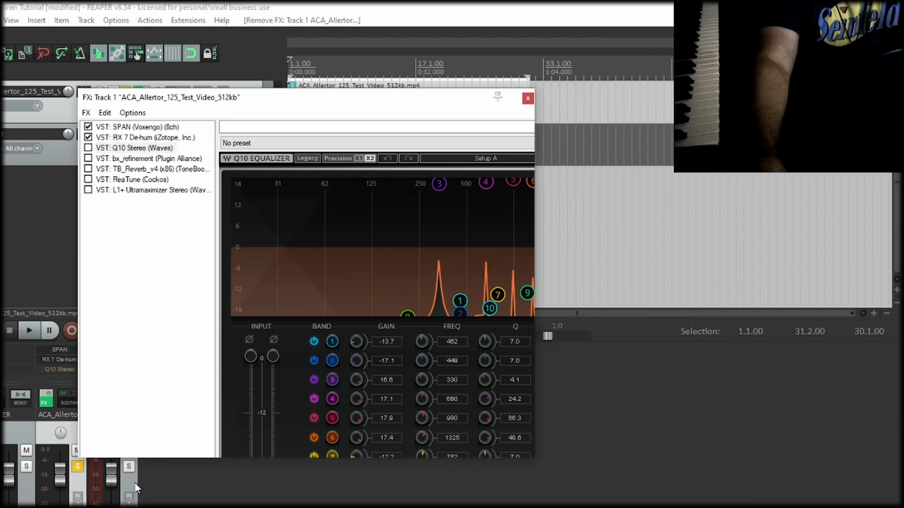
- Keep the Q10 Stereo listed after bx_refinement, remove the one before it instead, and show the RX 7 De-hum settings
click(131, 145)
click(150, 139)
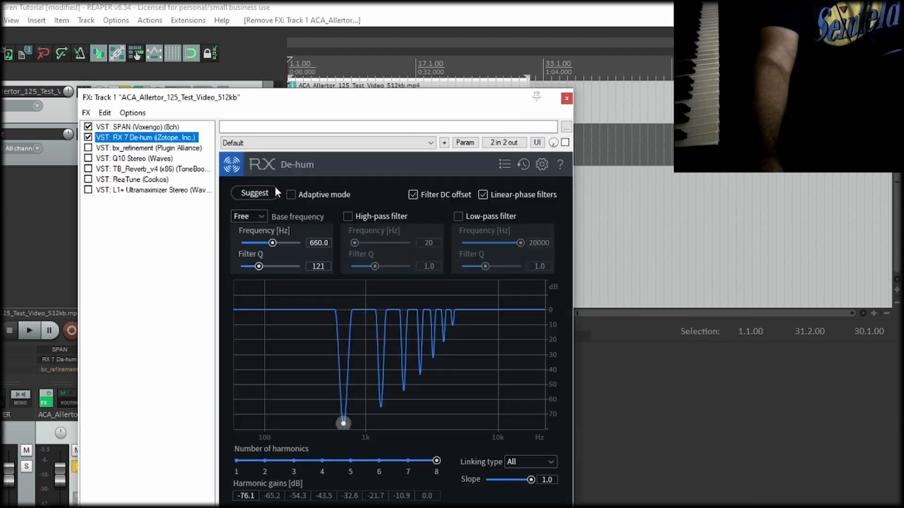
drag(360, 96, 337, 52)
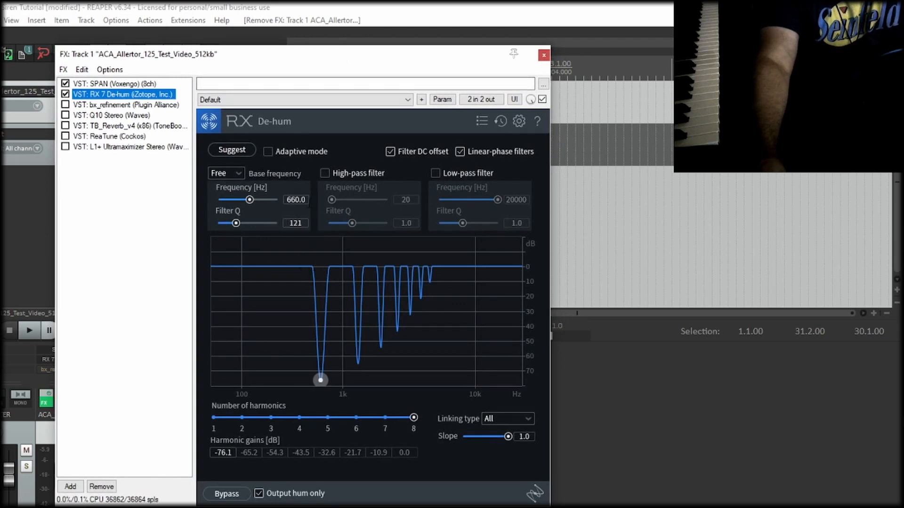
drag(256, 55, 290, 66)
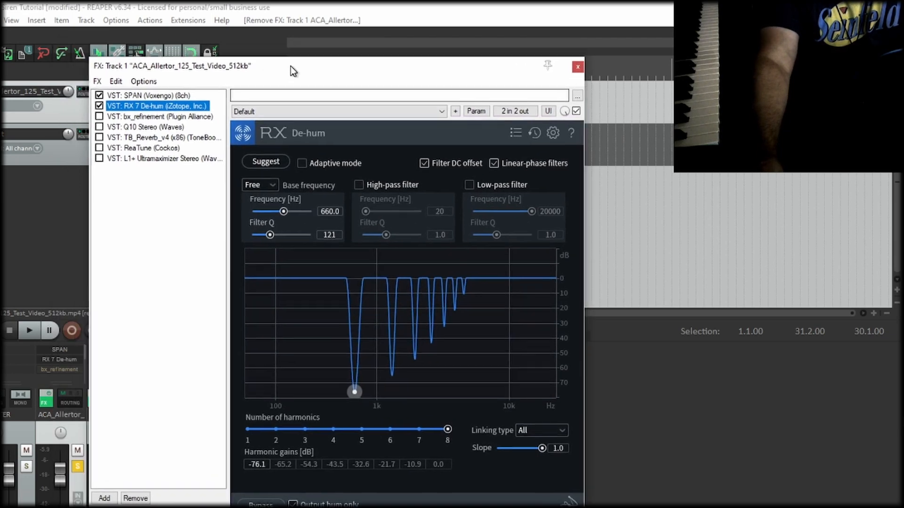
- Play the siren recording while raising De-hum's Filter Q to 3000, and stop playback
click(27, 330)
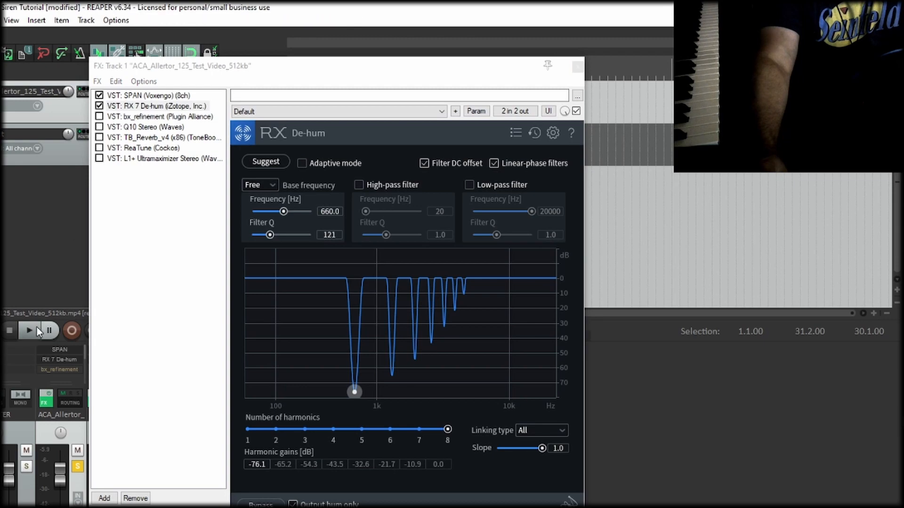
mouse_move(329, 77)
mouse_down()
mouse_move(339, 162)
mouse_move(323, 93)
mouse_up()
drag(260, 254, 300, 258)
click(7, 335)
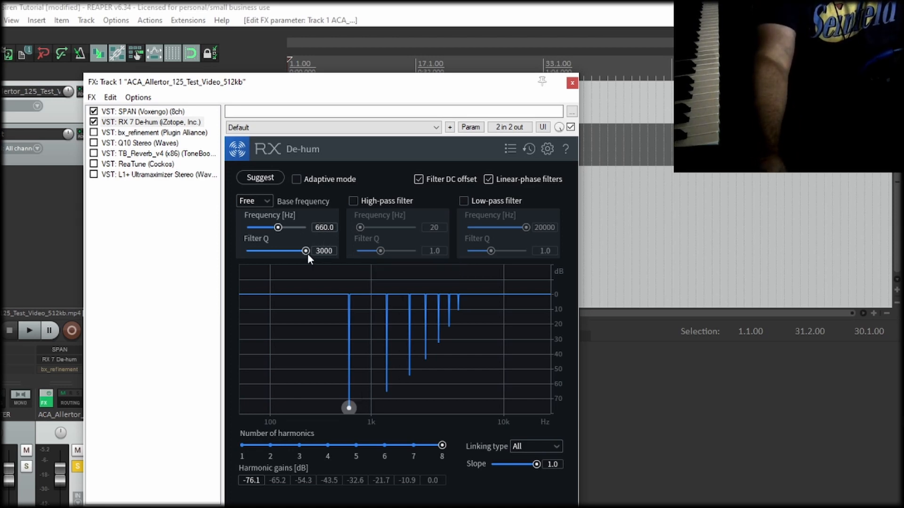
- Lower De-hum's Filter Q to 146 while listening to the siren recording, and stop playback
drag(307, 253, 269, 259)
click(30, 331)
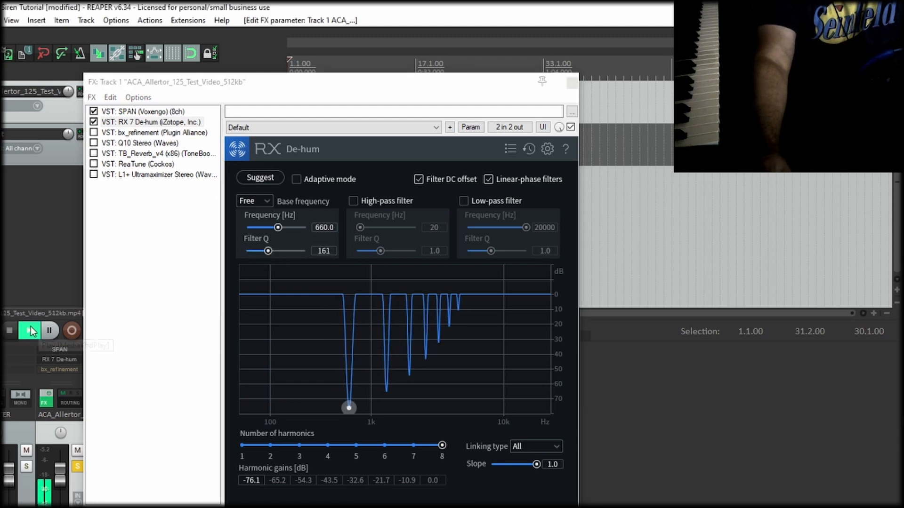
mouse_move(271, 249)
mouse_down()
mouse_move(259, 253)
mouse_move(270, 257)
mouse_up()
key(space)
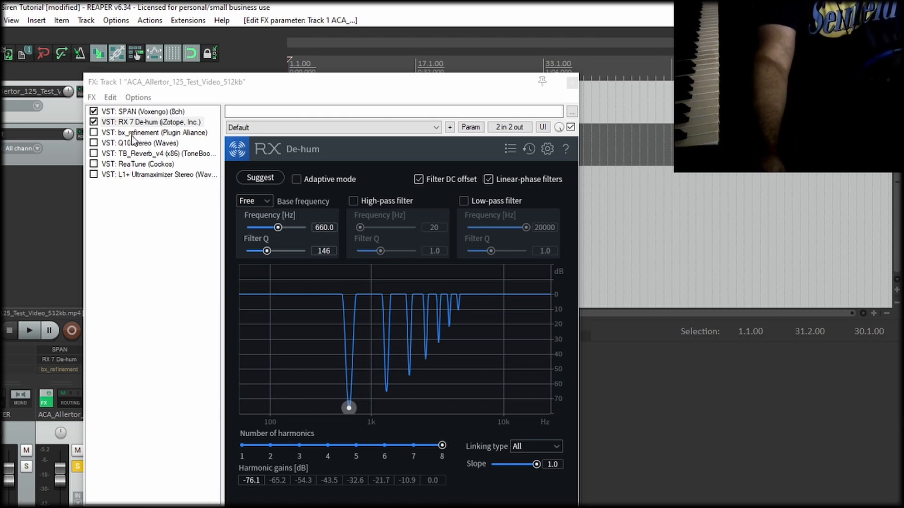
- Enable bx_refinement on the siren track and set its Damping to -13.08 dB
click(94, 132)
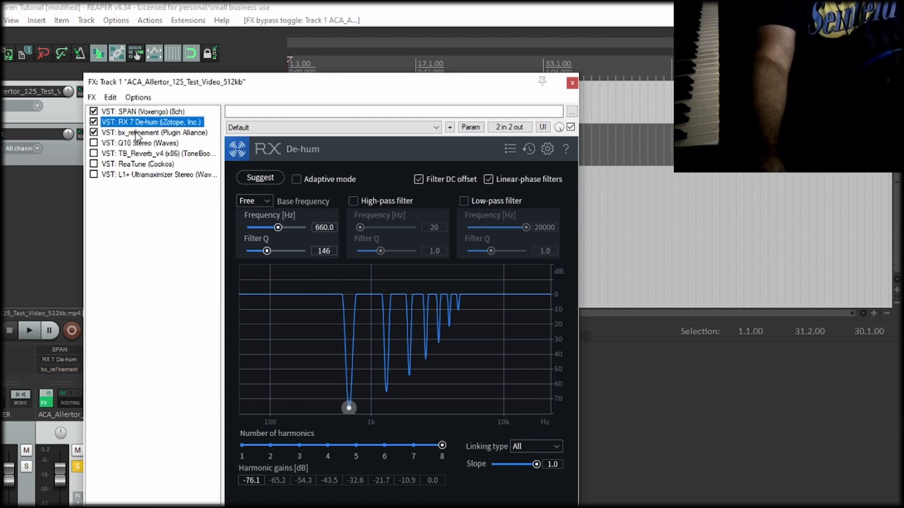
click(138, 132)
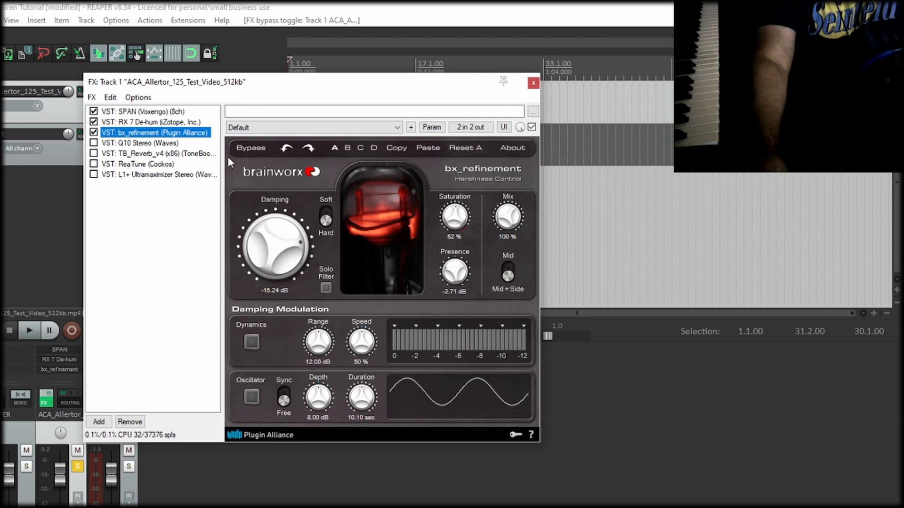
mouse_move(282, 230)
mouse_down()
mouse_move(279, 252)
mouse_move(270, 235)
mouse_move(283, 233)
mouse_up()
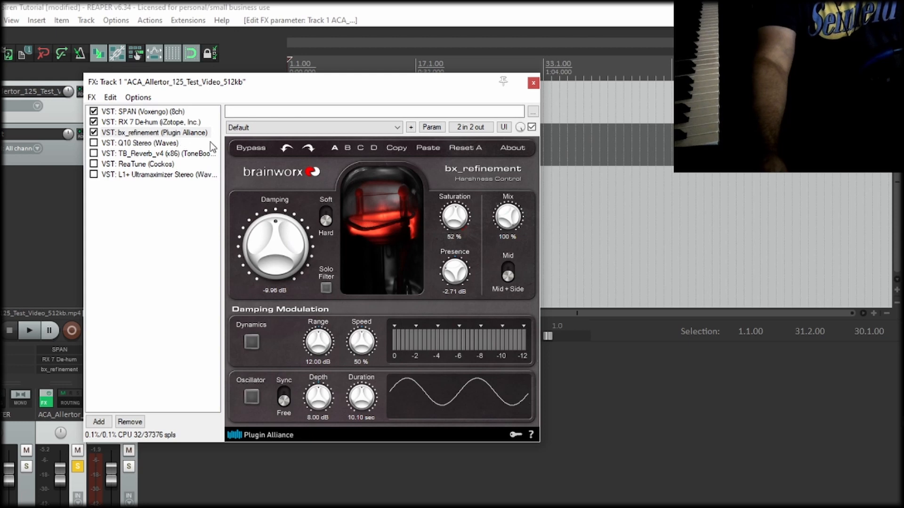
mouse_move(271, 221)
mouse_down()
mouse_move(270, 236)
mouse_move(270, 226)
mouse_up()
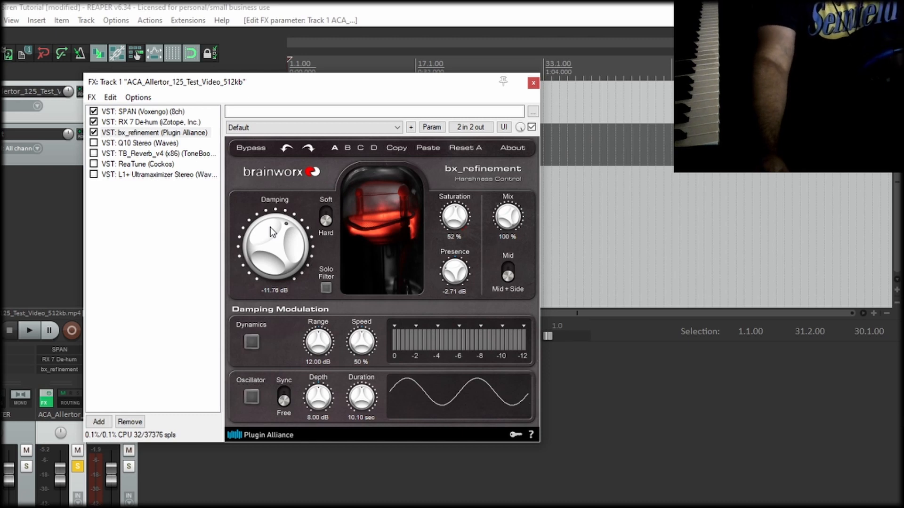
drag(269, 249, 275, 250)
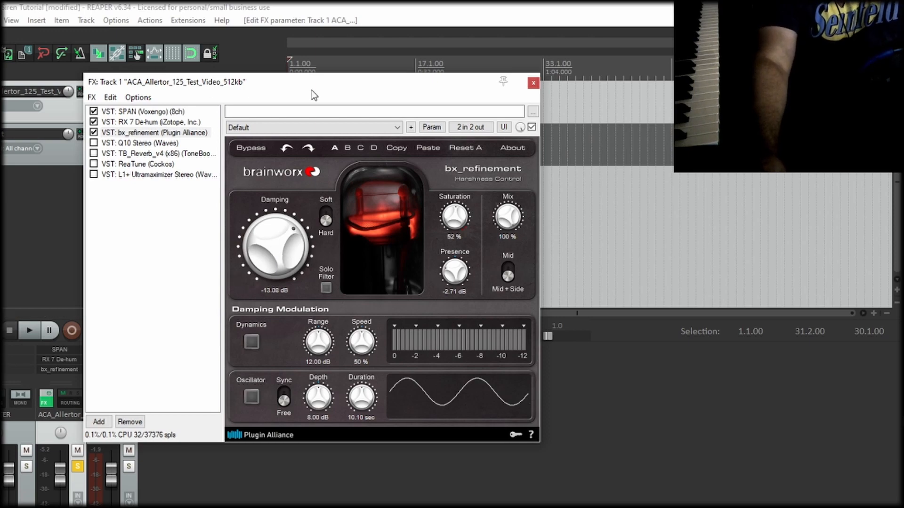
- Play the siren recording and compare its sound with bx_refinement bypassed and enabled, and stop playback
drag(313, 90, 363, 157)
key(space)
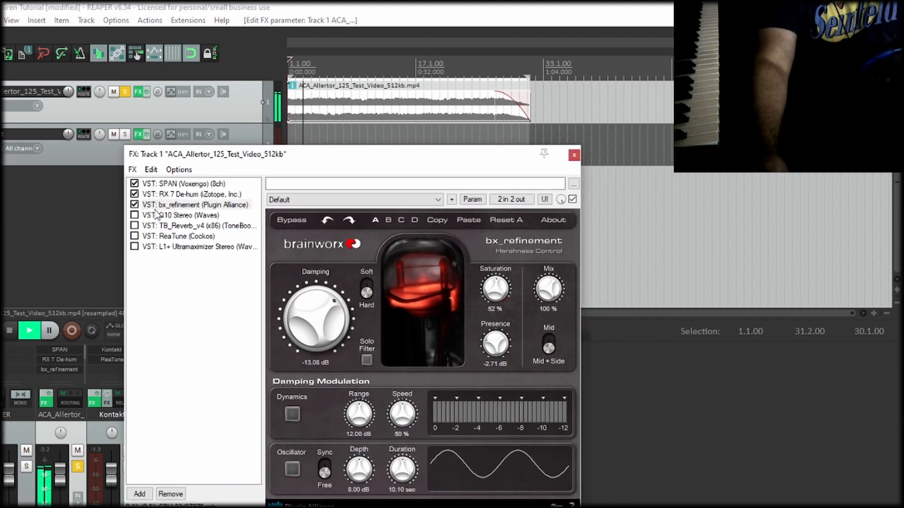
click(135, 207)
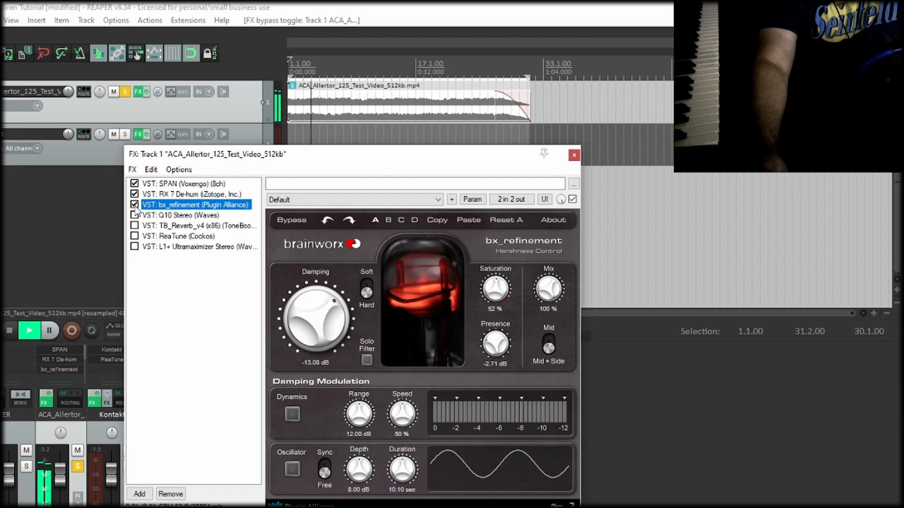
click(9, 329)
- Reduce De-hum's number of harmonics to 1 and play the siren recording briefly to hear that single tone
click(173, 216)
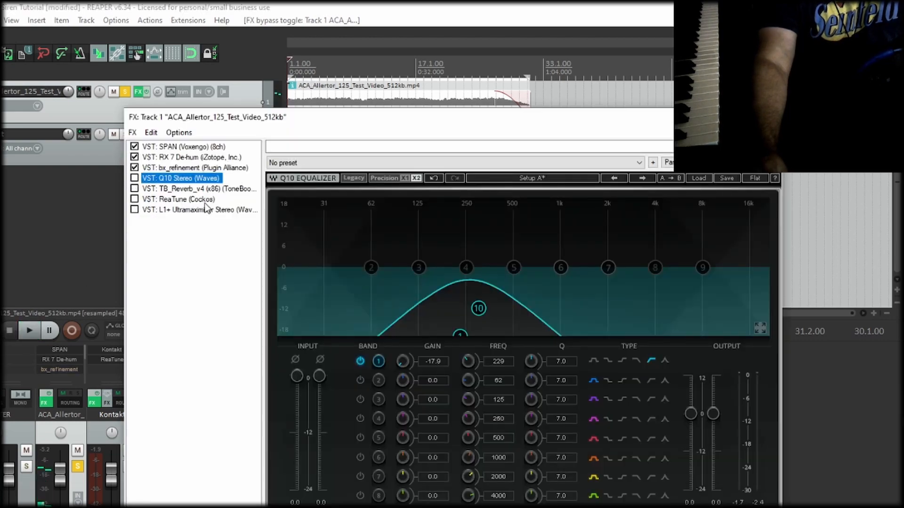
click(184, 157)
drag(489, 459, 250, 444)
click(29, 329)
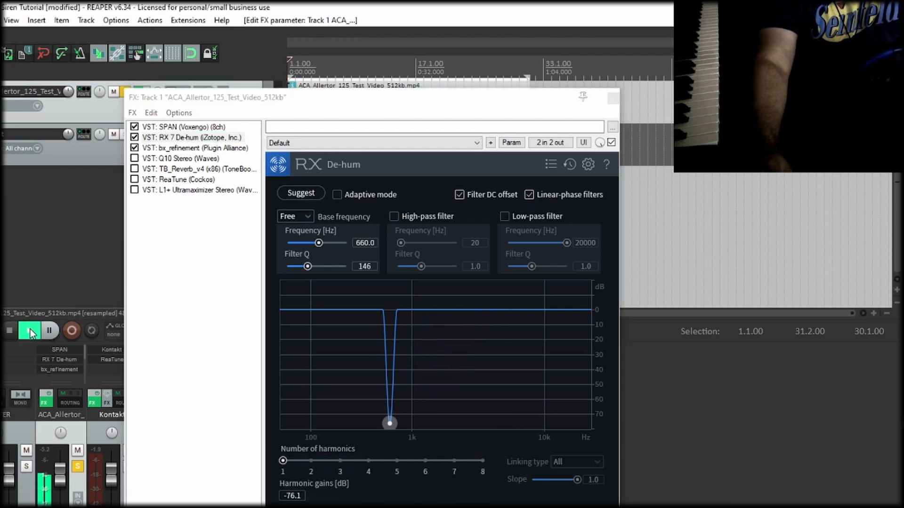
click(9, 332)
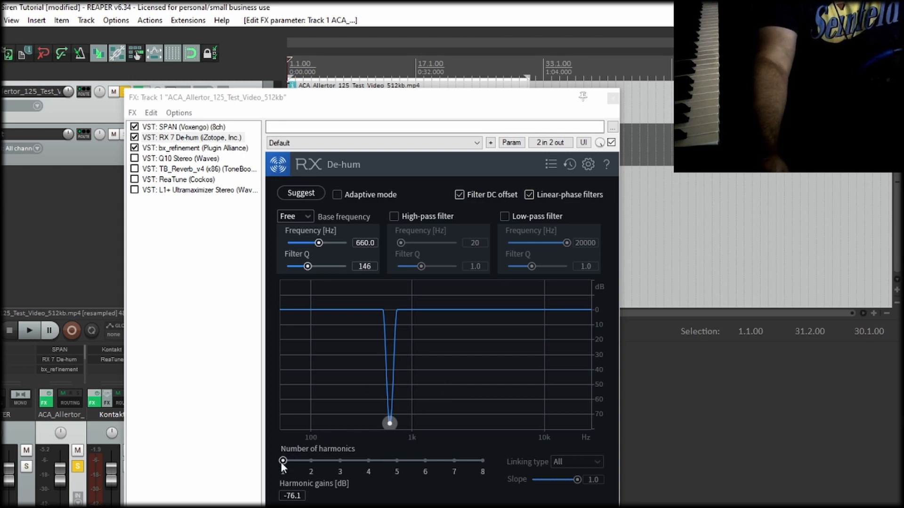
- Return De-hum to 8 harmonics, try a Slope of 0.0 and set it back to 1.0, with a brief playback
drag(282, 461, 474, 463)
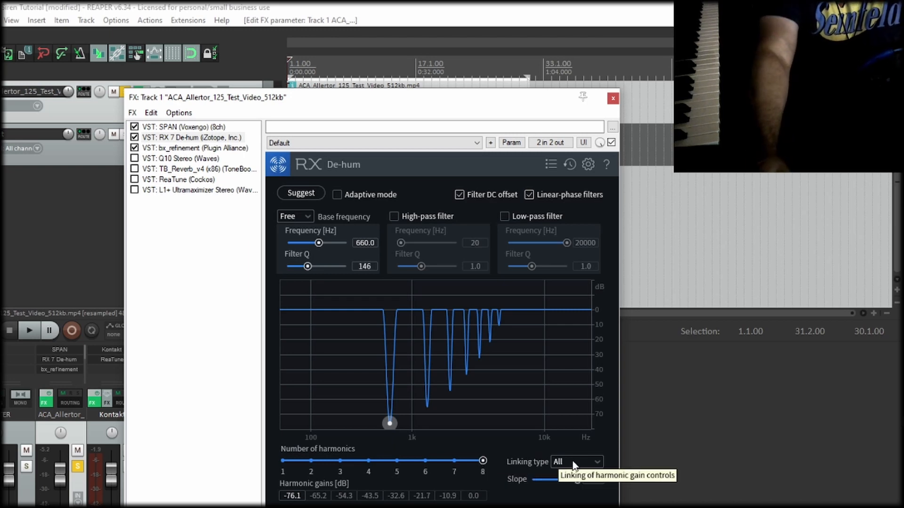
drag(577, 479, 515, 486)
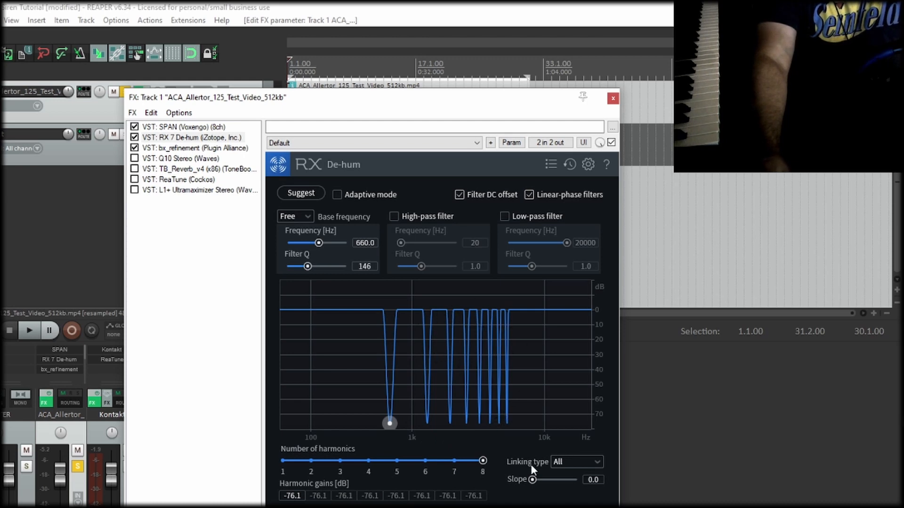
drag(531, 480, 581, 488)
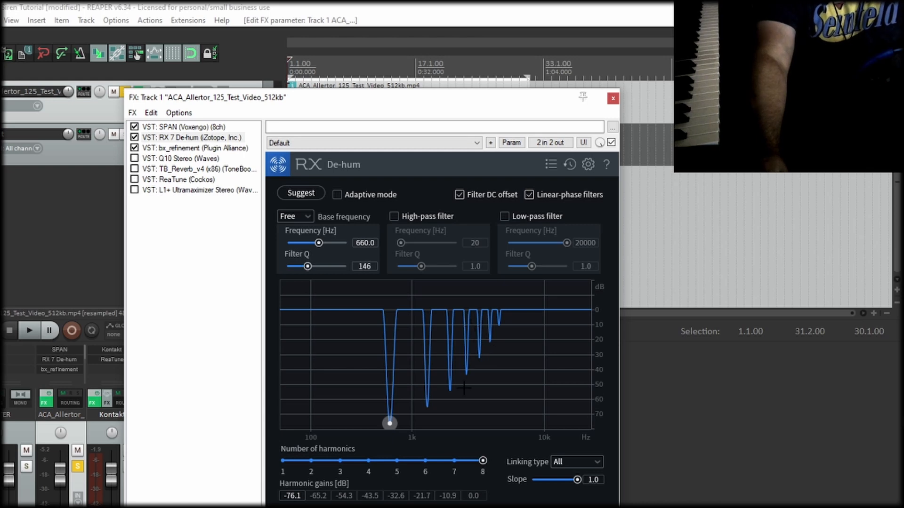
click(29, 330)
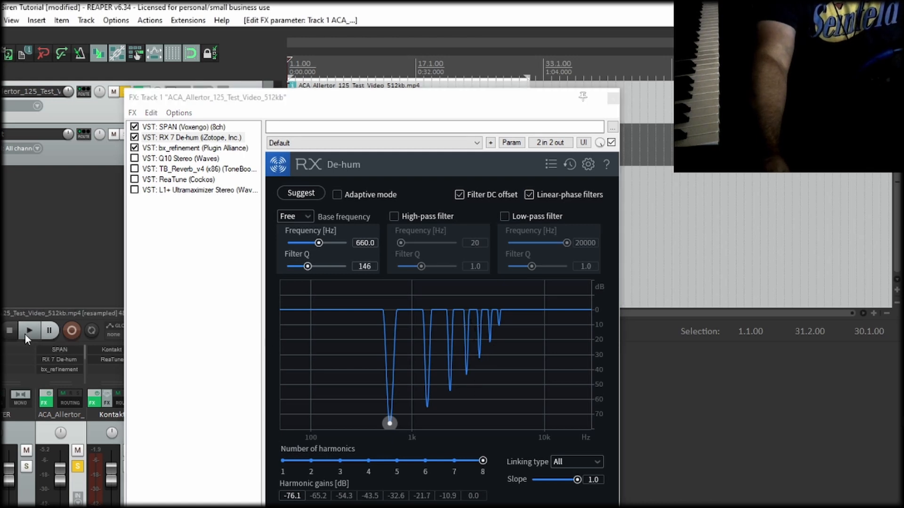
click(7, 333)
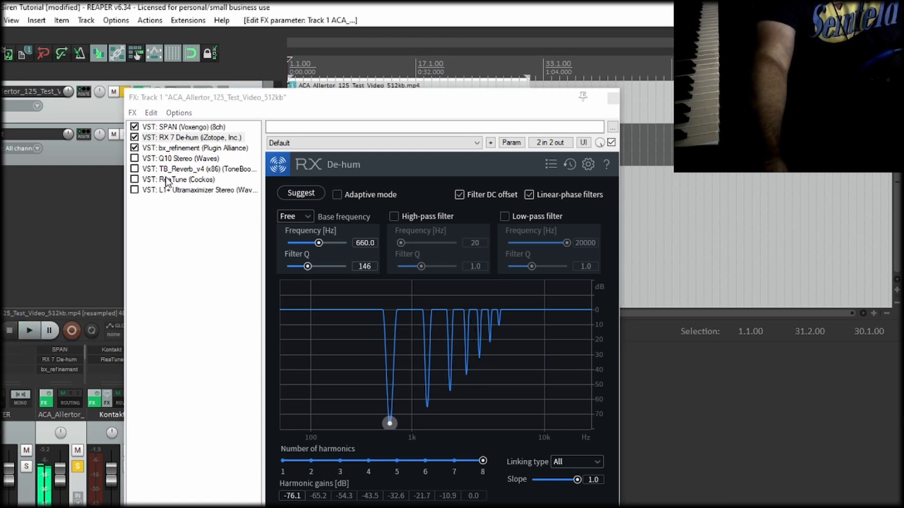
- Enable the Q10 Stereo equalizer on the siren track and play the recording through it
click(137, 163)
click(134, 159)
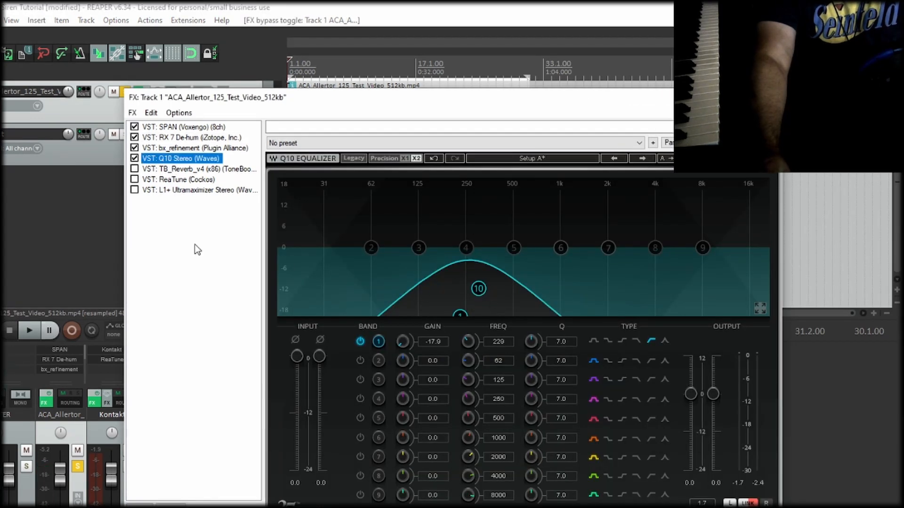
click(205, 148)
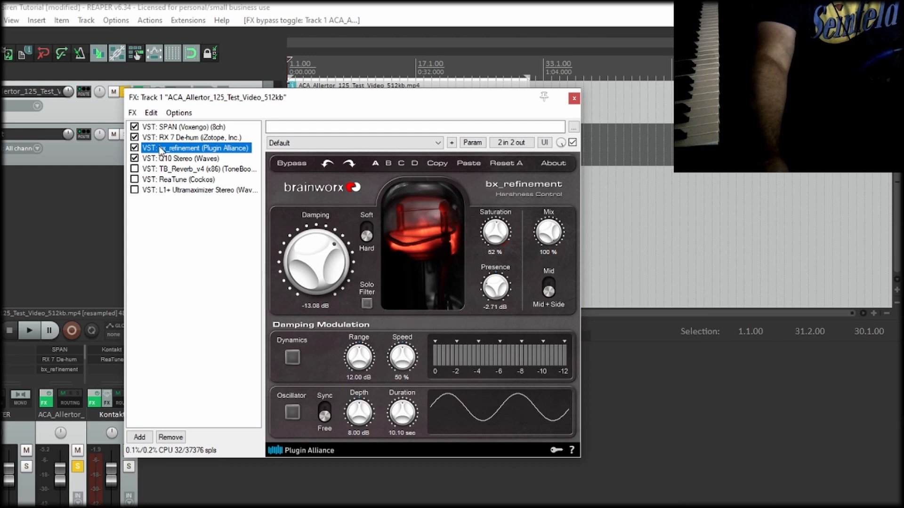
click(187, 138)
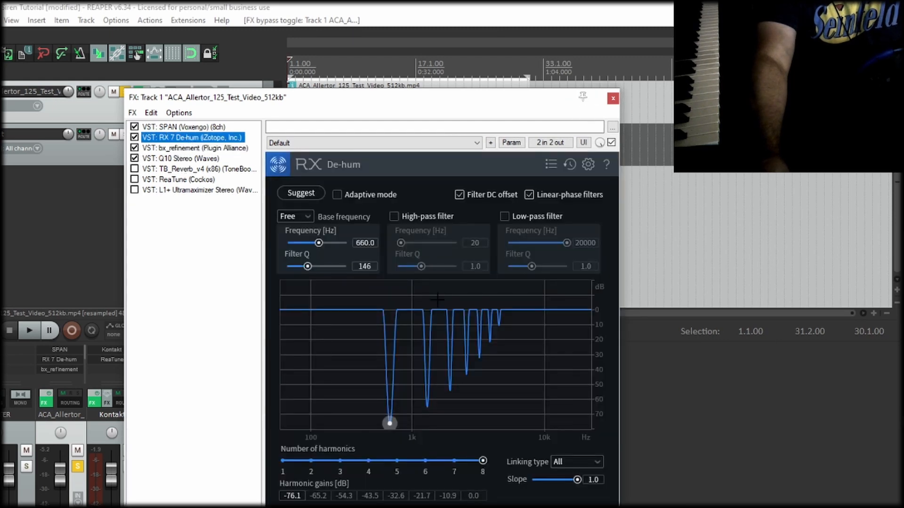
click(188, 159)
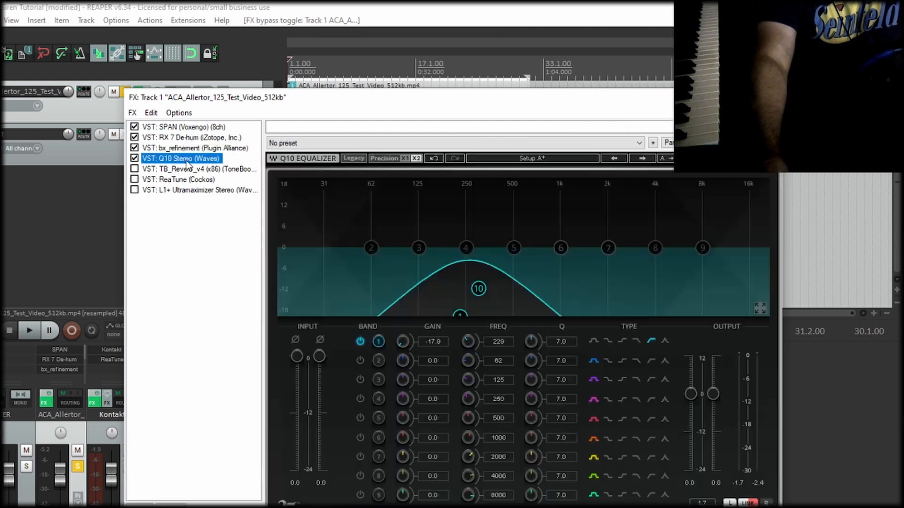
click(29, 330)
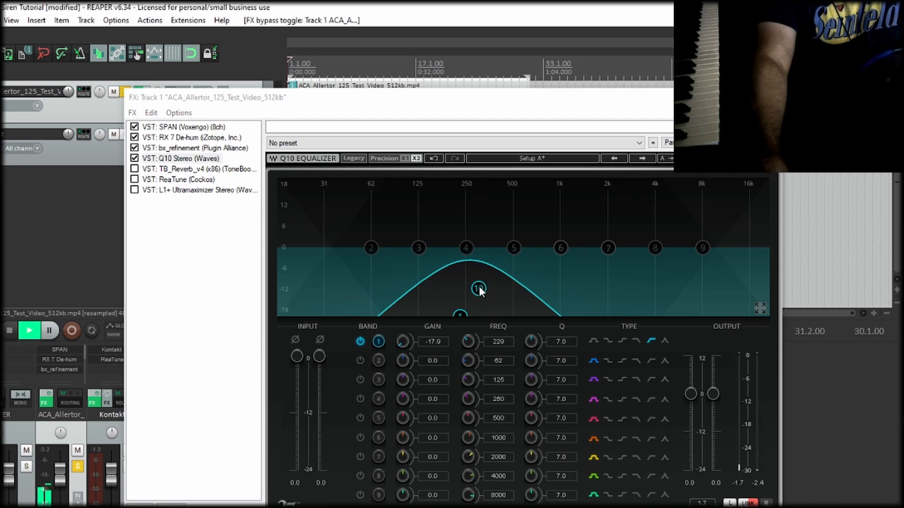
- Enable TB_Reverb_v4 on the siren track during playback and move its floating window clear of the effects chain
double_click(179, 170)
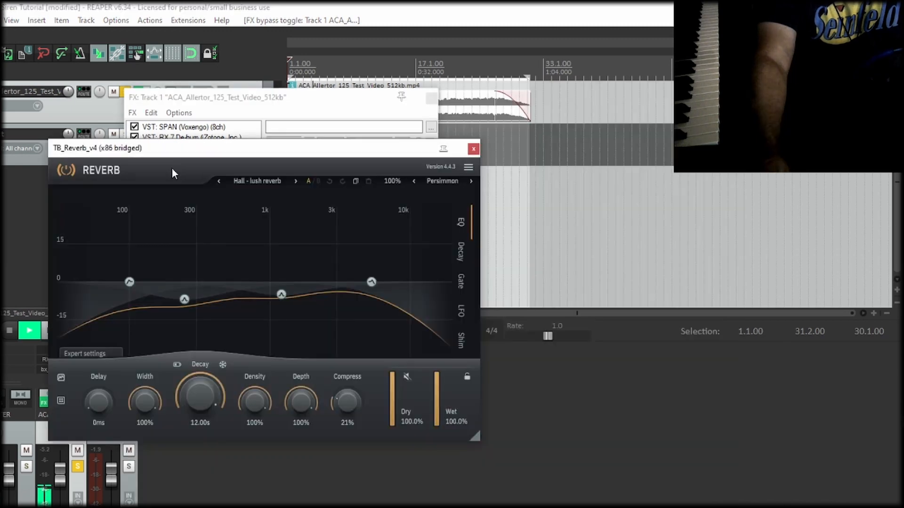
drag(157, 148, 223, 382)
click(219, 171)
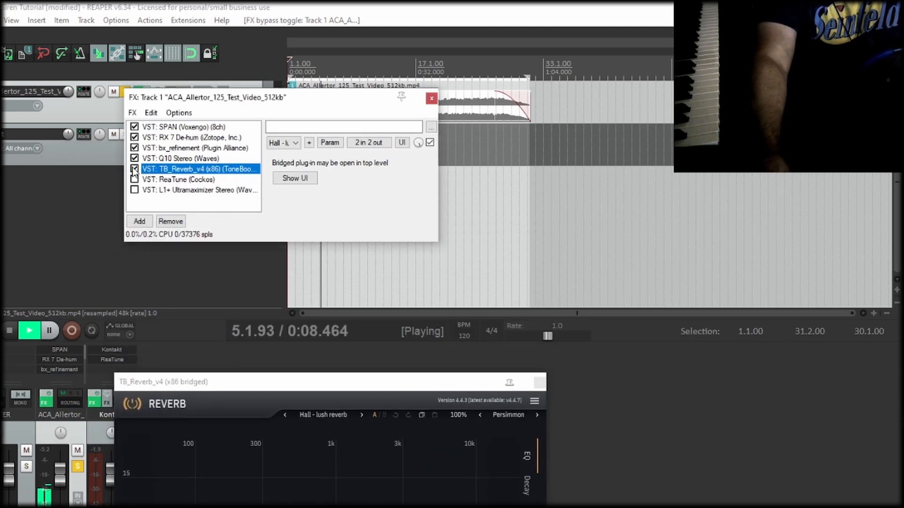
double_click(219, 170)
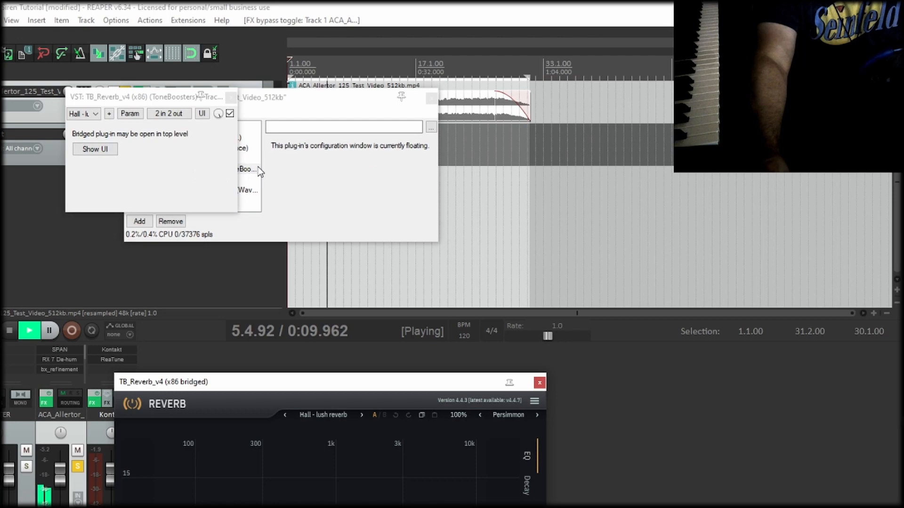
click(230, 97)
drag(287, 381, 322, 384)
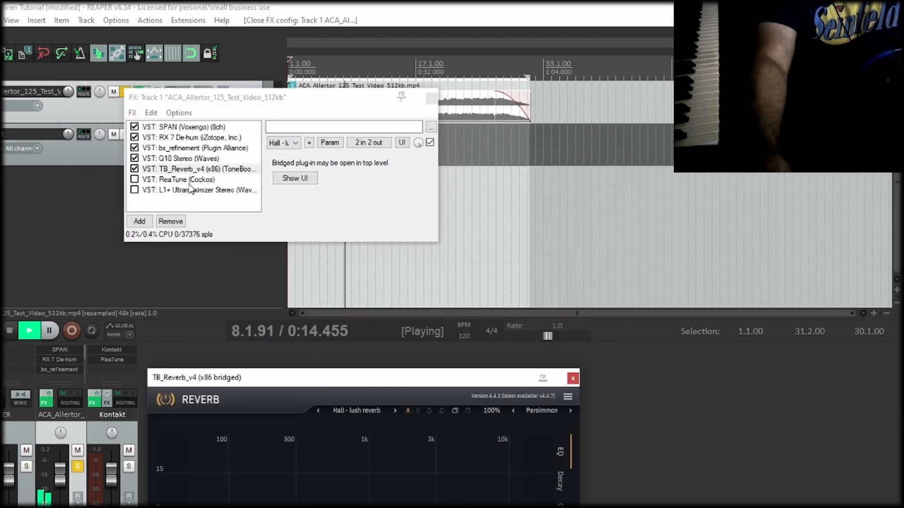
- Enable L1+ Ultramaximizer Stereo on the siren track and adjust its threshold
click(173, 191)
click(134, 190)
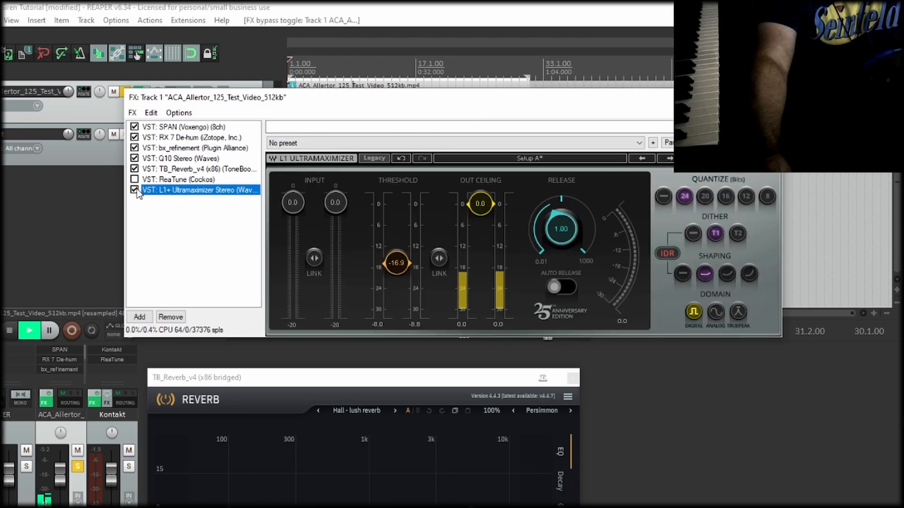
click(398, 266)
- Move the effects chain clear of the siren item and set the item's take volume to +12.0 dB in its properties
drag(397, 100, 359, 275)
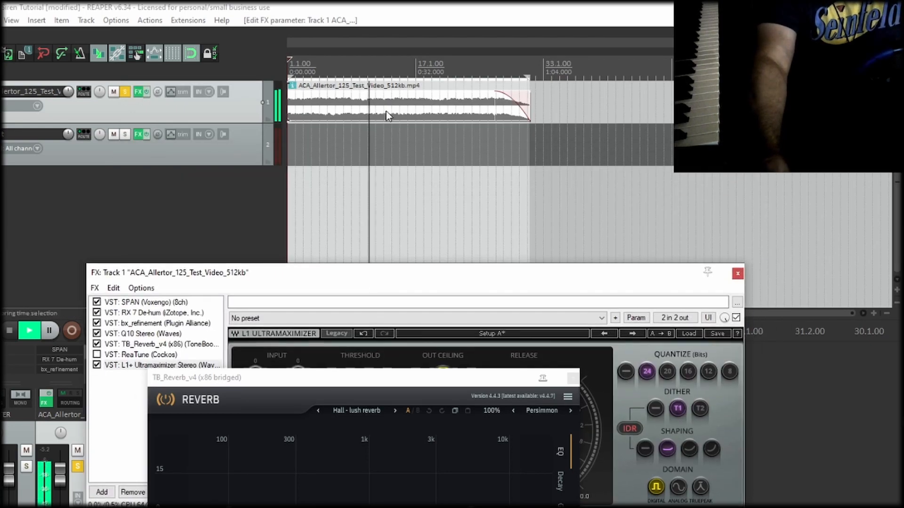
right_click(382, 102)
click(404, 96)
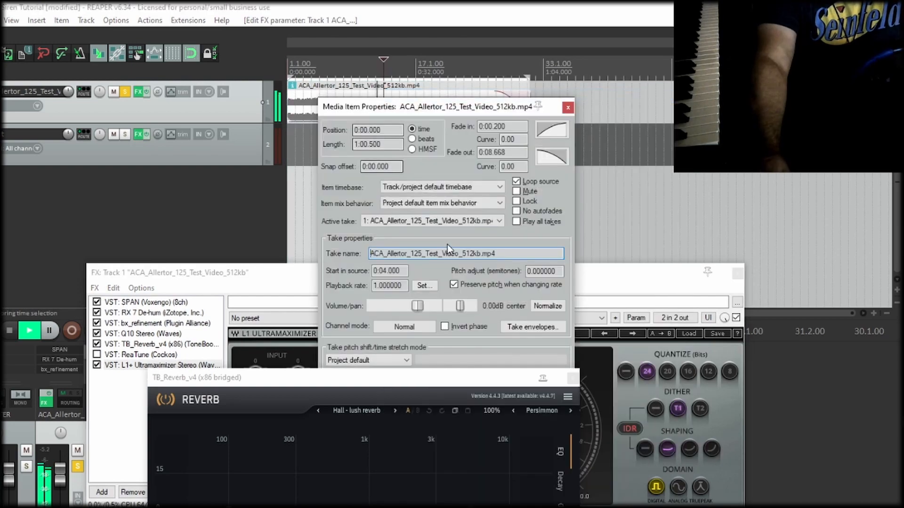
drag(456, 109, 312, 131)
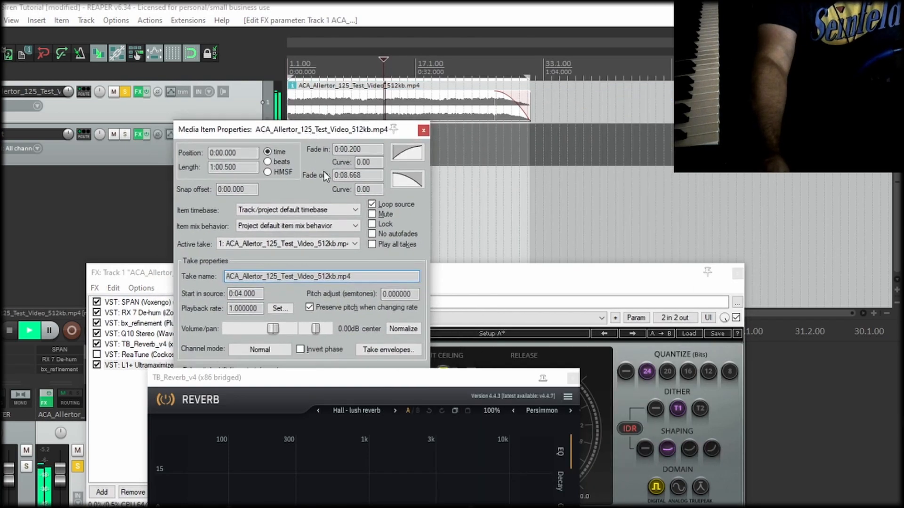
drag(272, 329, 295, 330)
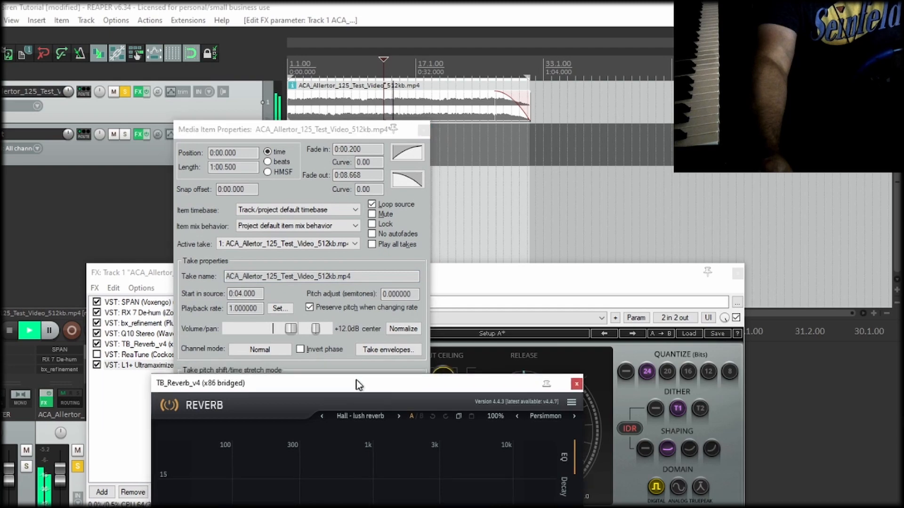
- Bypass L1+ Ultramaximizer Stereo on the siren track, move the reverb window aside and confirm the item properties
drag(357, 380, 468, 187)
click(97, 365)
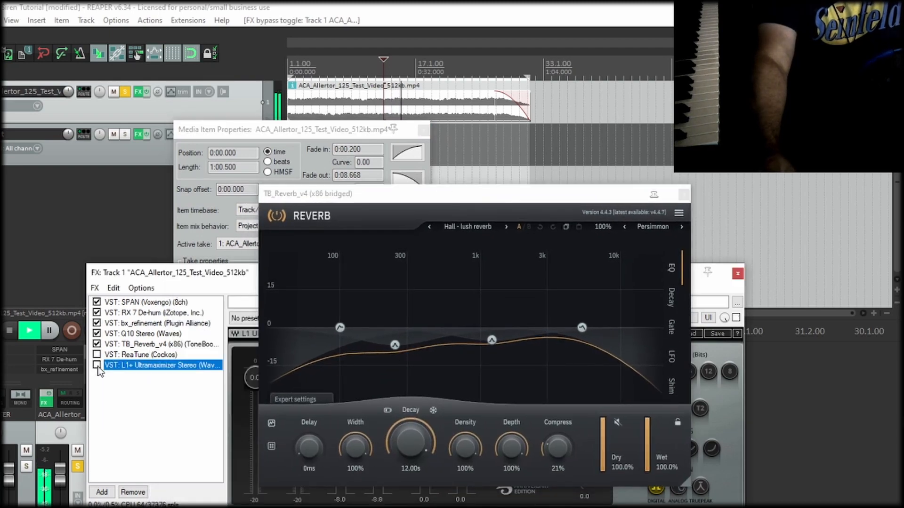
click(98, 366)
drag(275, 128, 243, 48)
drag(330, 194, 291, 452)
click(299, 416)
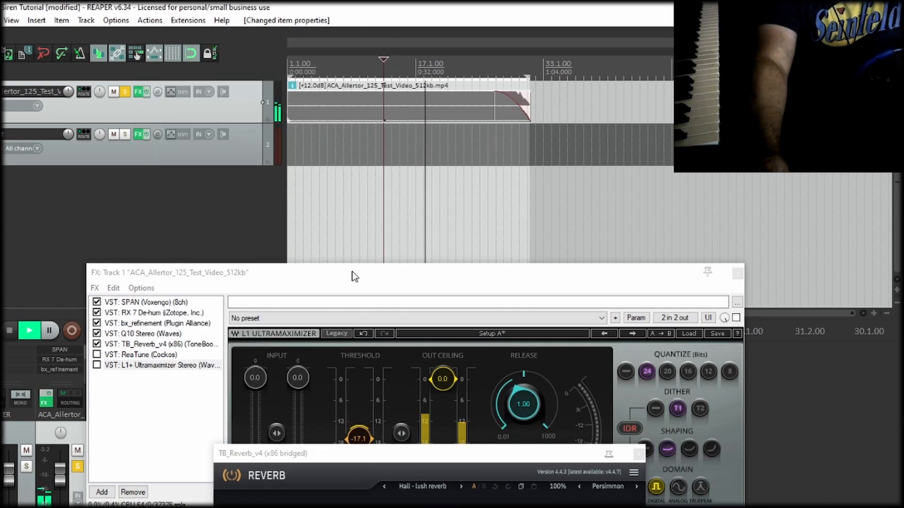
- Replay the siren from the start, re-enable L1+ Ultramaximizer with a threshold of -8.9, and stop playback
drag(352, 272, 342, 168)
click(341, 190)
key(Home)
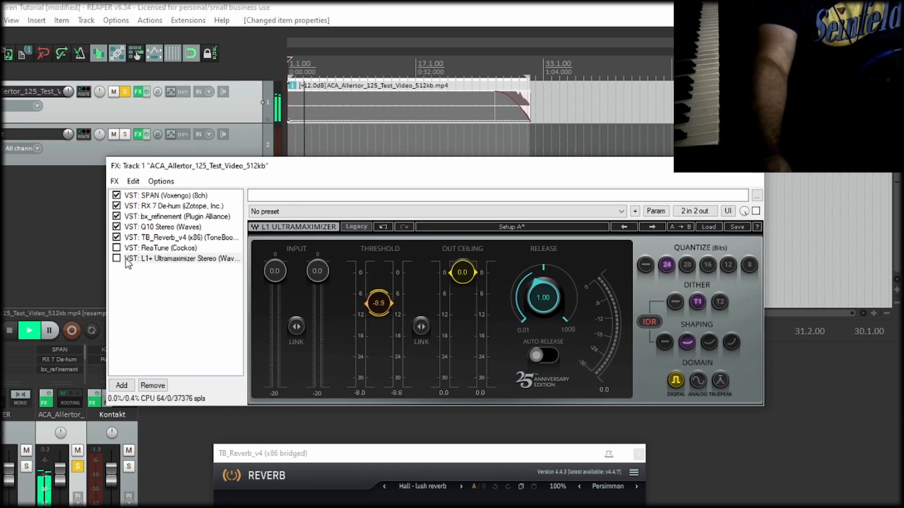
click(117, 259)
drag(379, 305, 378, 303)
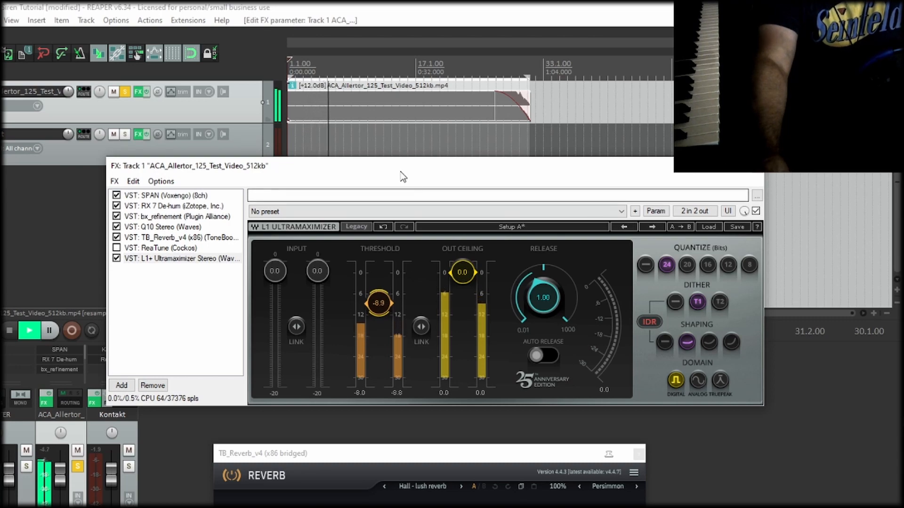
drag(398, 172, 337, 347)
click(23, 329)
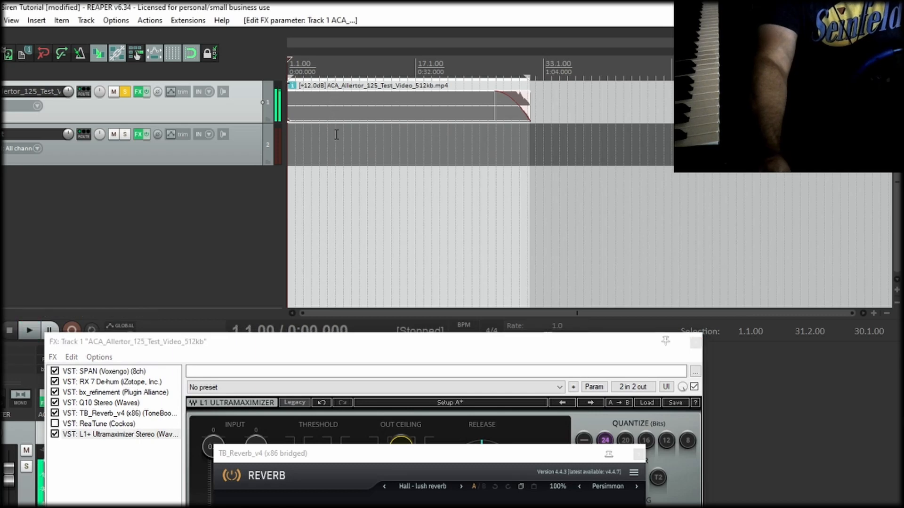
- Glue the siren item within the time selection
click(341, 101)
right_click(340, 101)
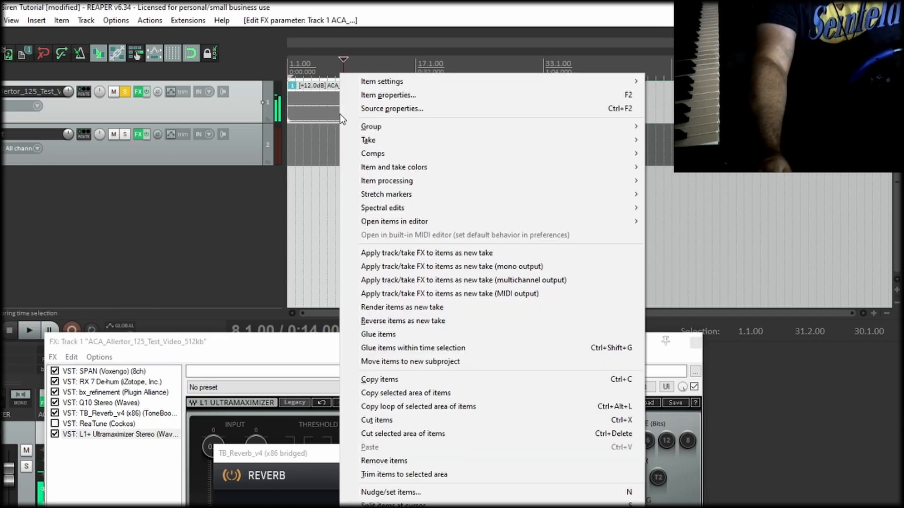
click(311, 103)
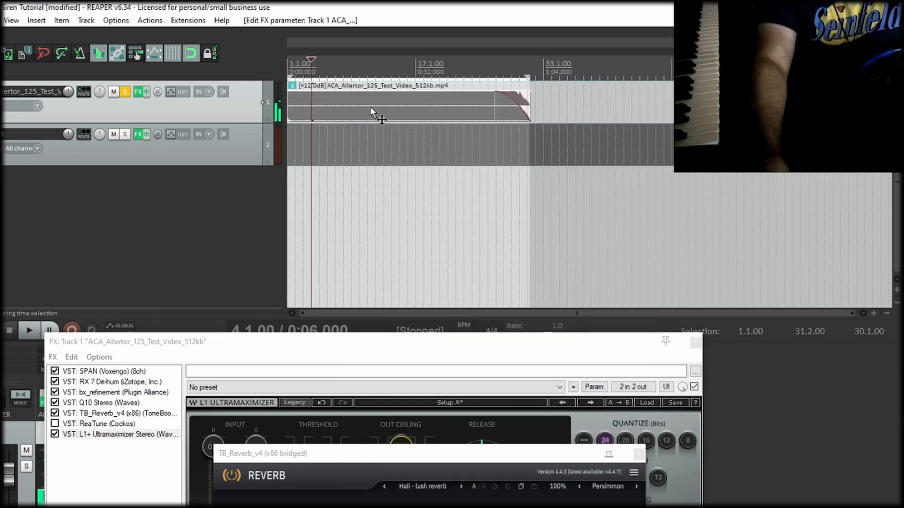
right_click(371, 108)
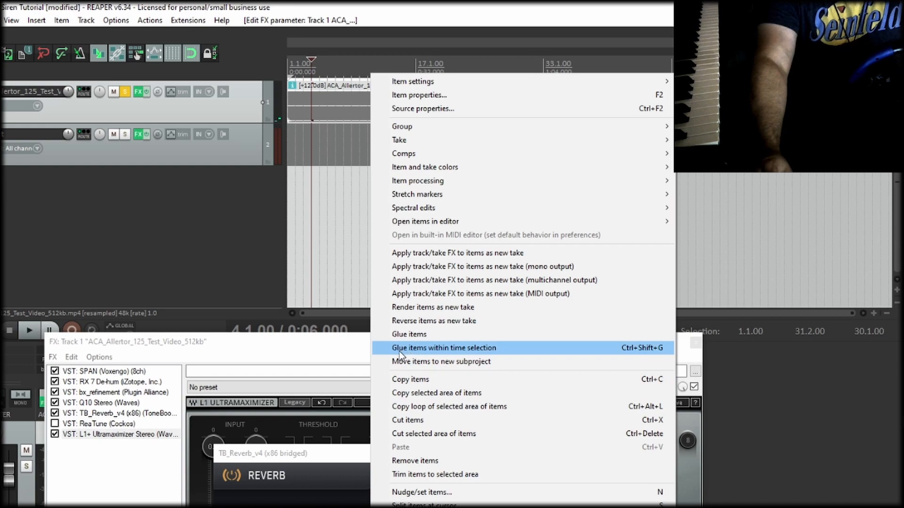
click(318, 101)
right_click(318, 101)
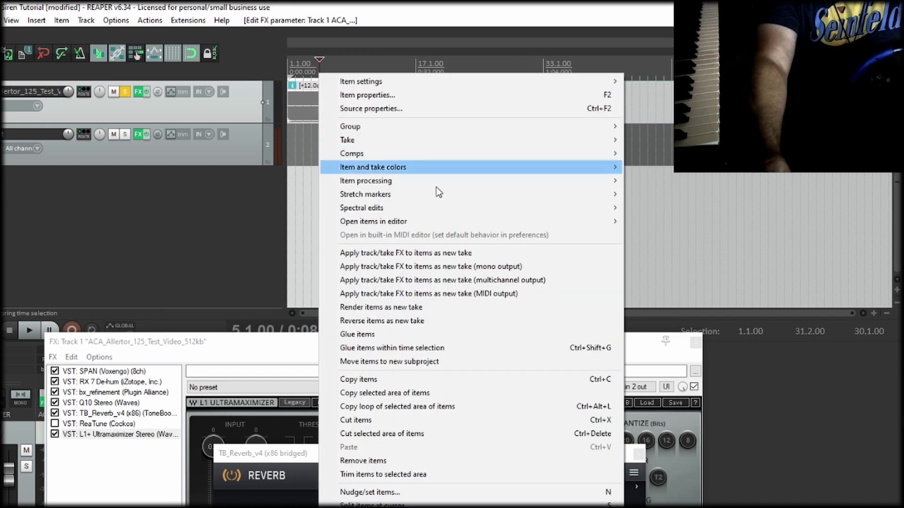
click(423, 6)
right_click(361, 107)
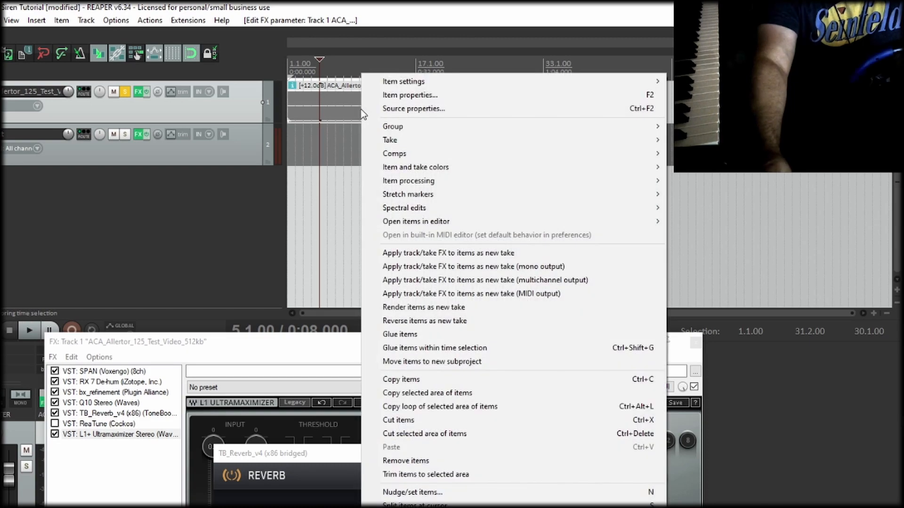
click(399, 347)
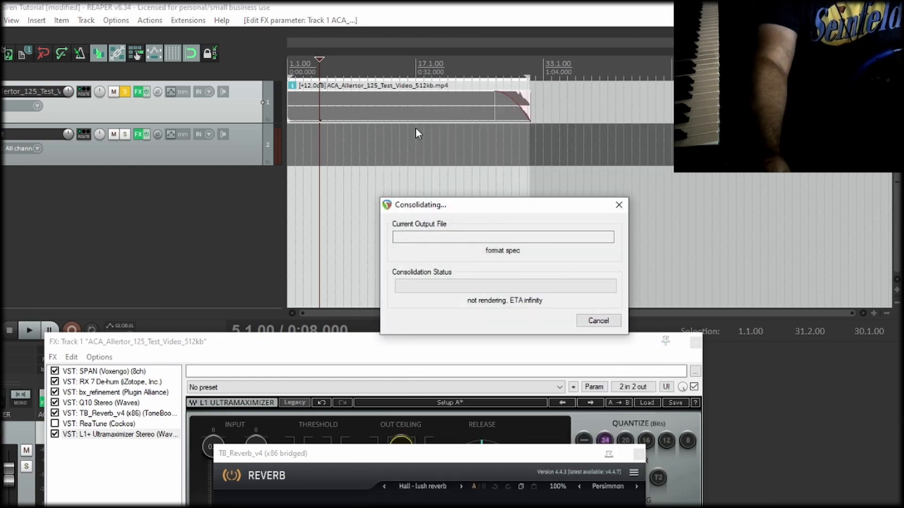
click(360, 108)
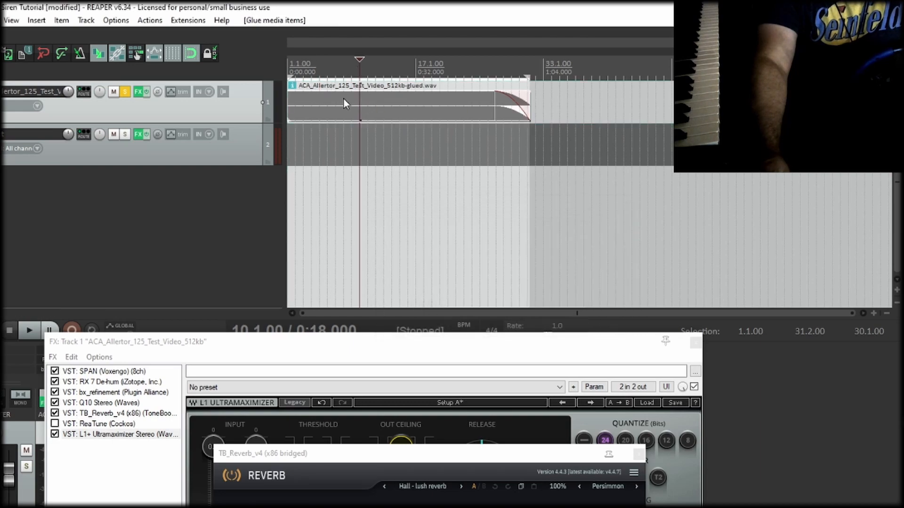
right_click(330, 107)
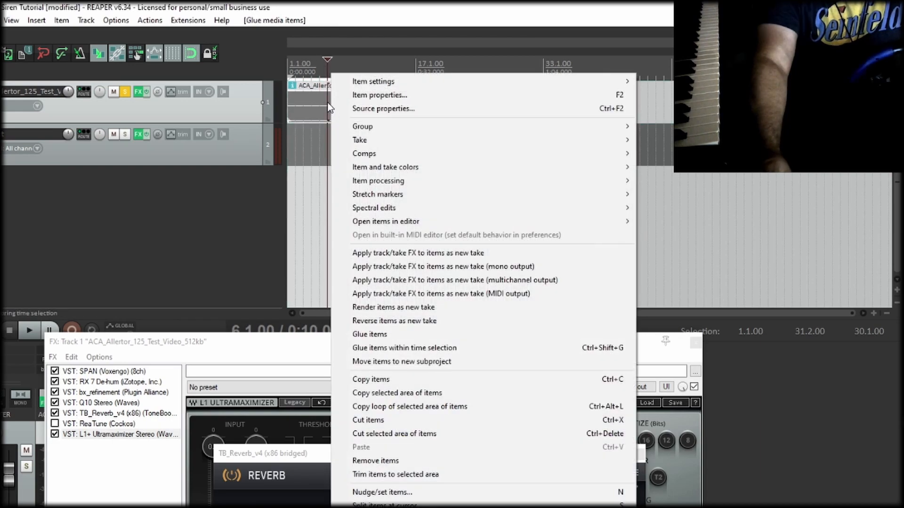
click(312, 109)
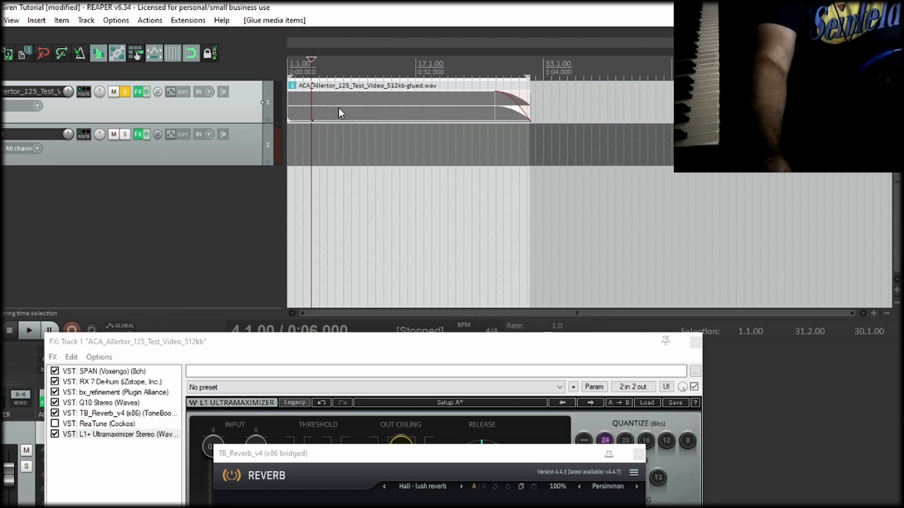
click(321, 101)
right_click(321, 100)
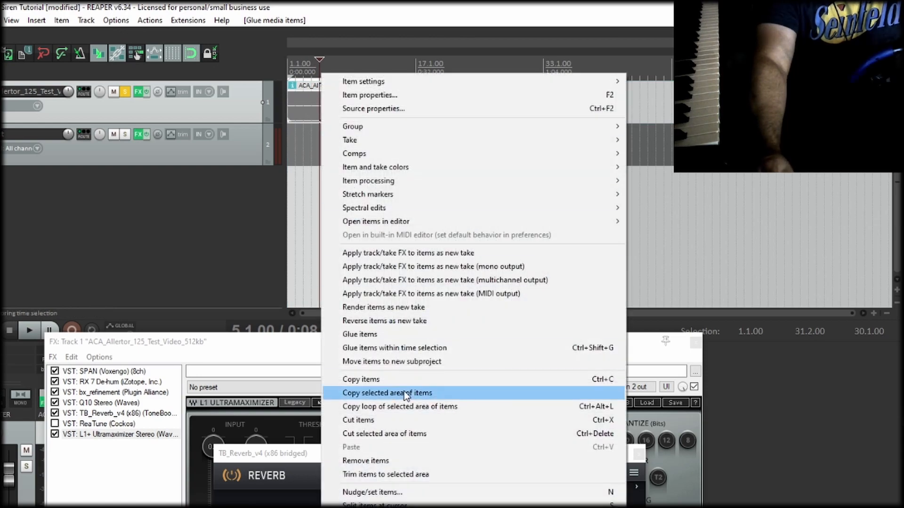
click(297, 103)
right_click(298, 109)
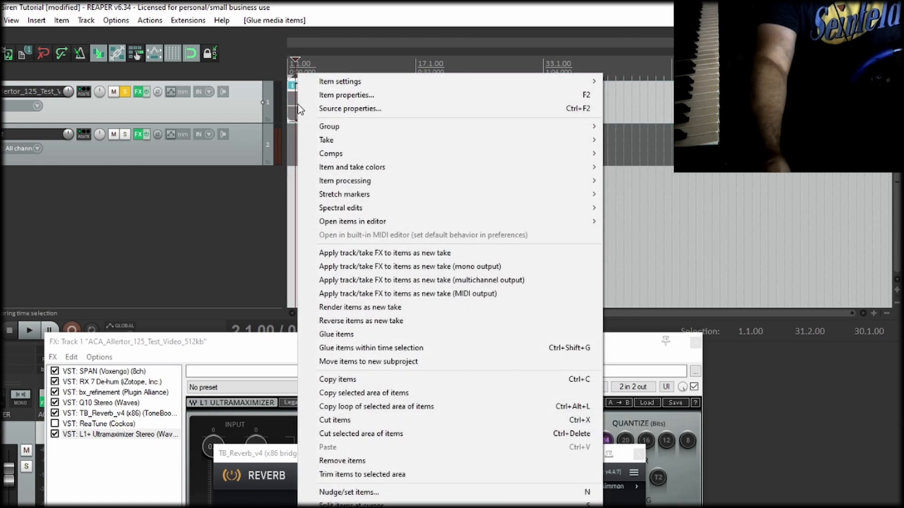
click(323, 108)
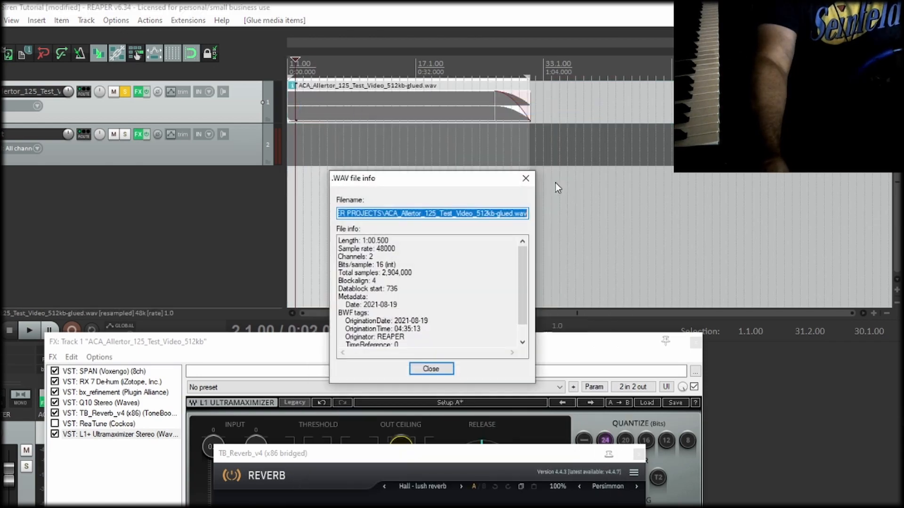
key(Escape)
- Raise the glued siren item's take volume to +12.0 dB and apply the change
right_click(321, 106)
click(344, 93)
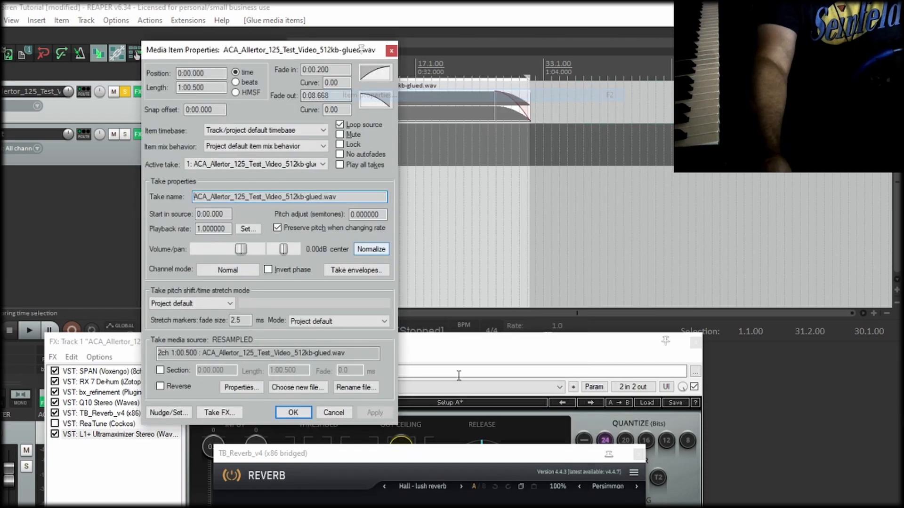
drag(239, 250, 381, 346)
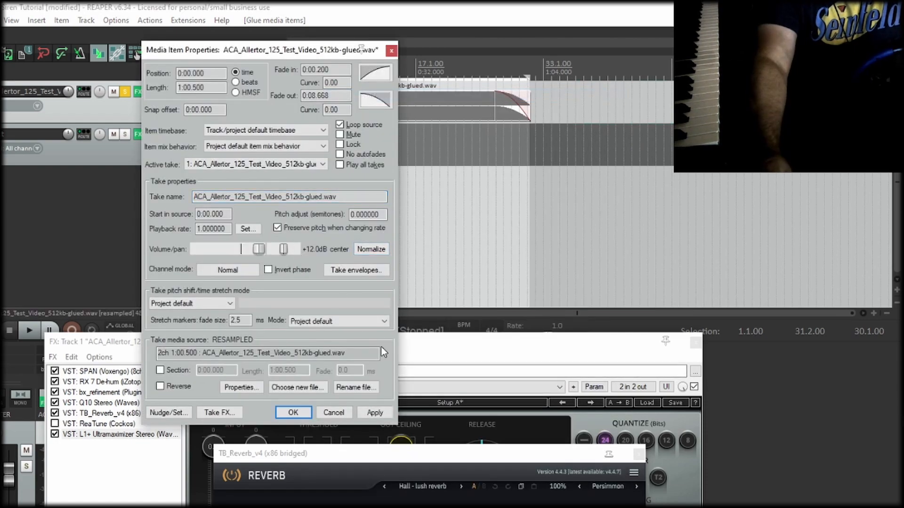
click(375, 413)
click(292, 412)
- Reset the glued siren item's take volume to 0.00 dB in its properties
click(329, 100)
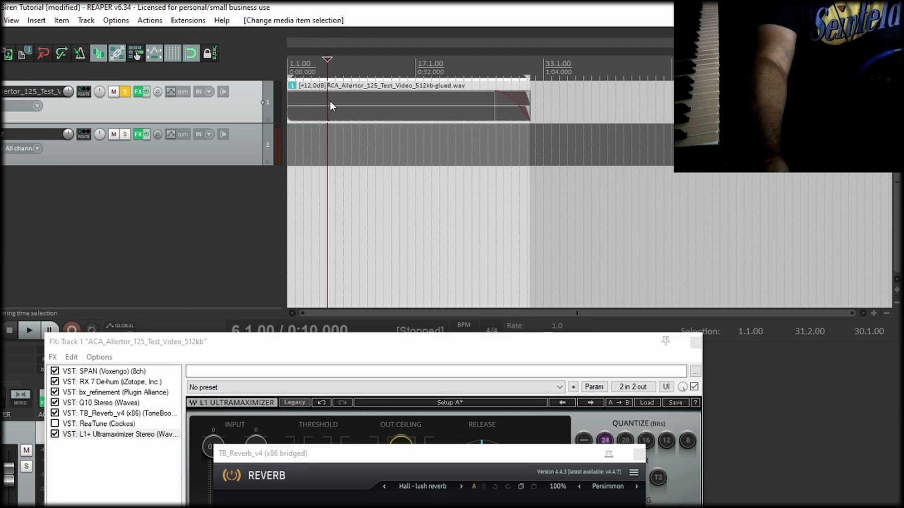
right_click(375, 118)
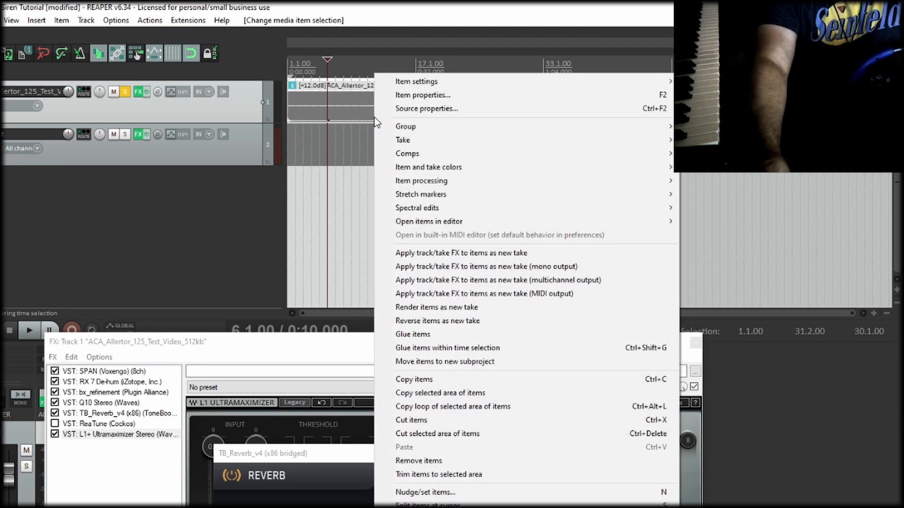
right_click(325, 111)
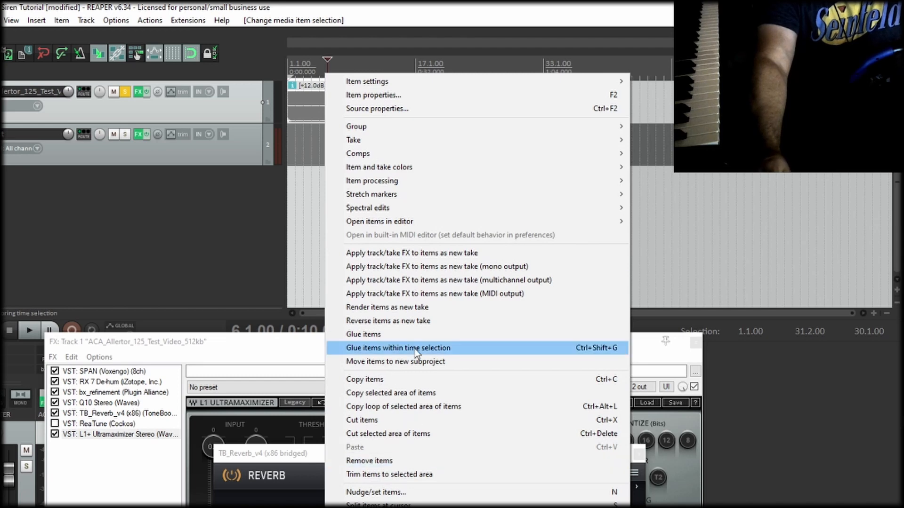
click(356, 97)
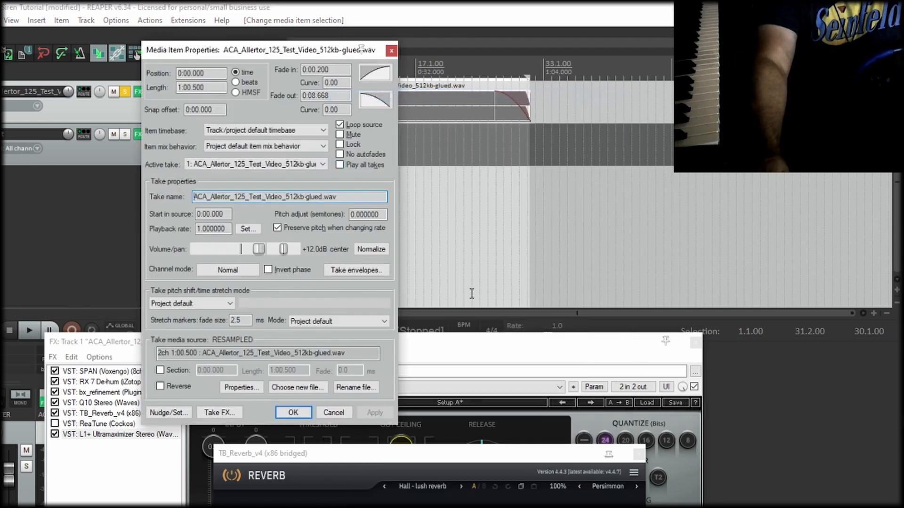
double_click(236, 248)
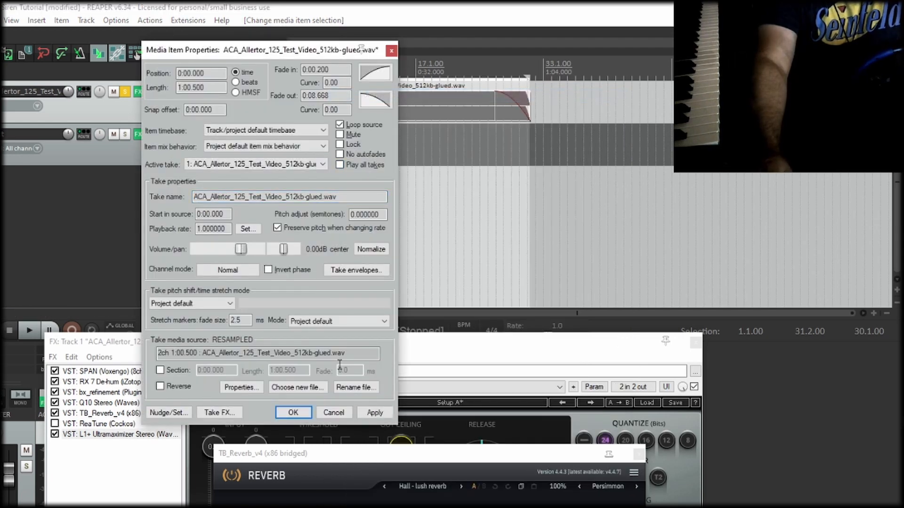
click(293, 412)
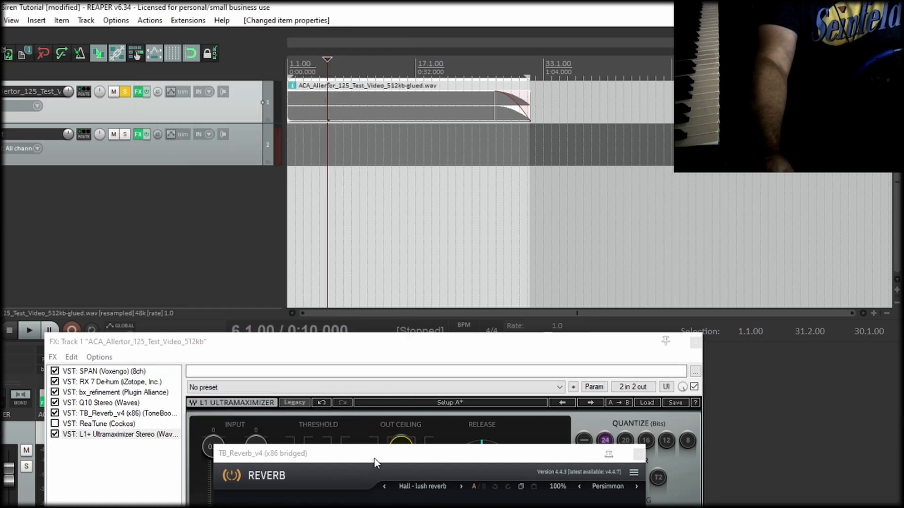
- Close the TB_Reverb_v4 window, bring the L1+ Ultramaximizer controls into full view and play the siren from the start
drag(377, 453, 317, 139)
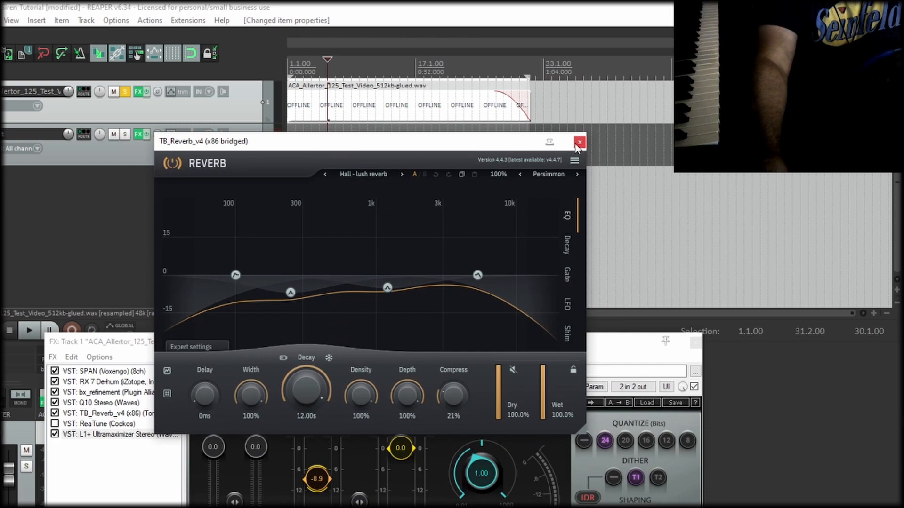
drag(487, 144, 461, 128)
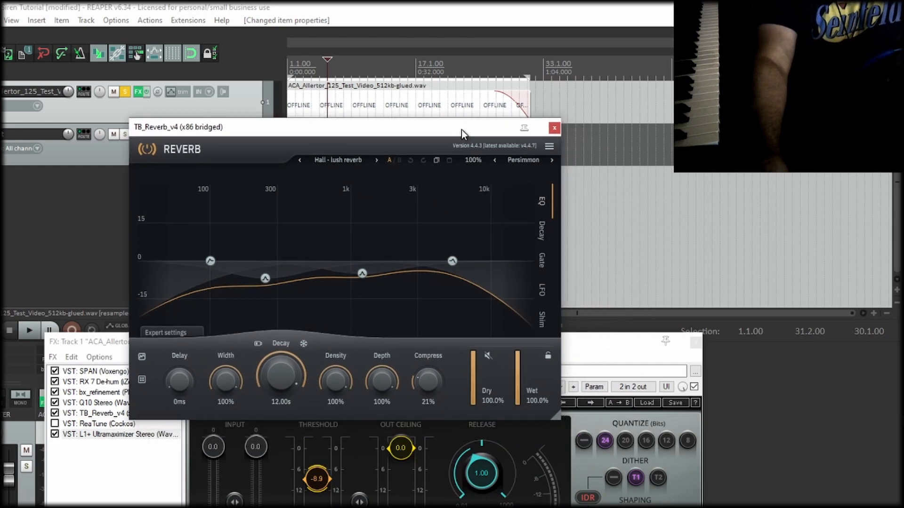
click(554, 128)
drag(301, 336, 317, 164)
key(Home)
click(29, 330)
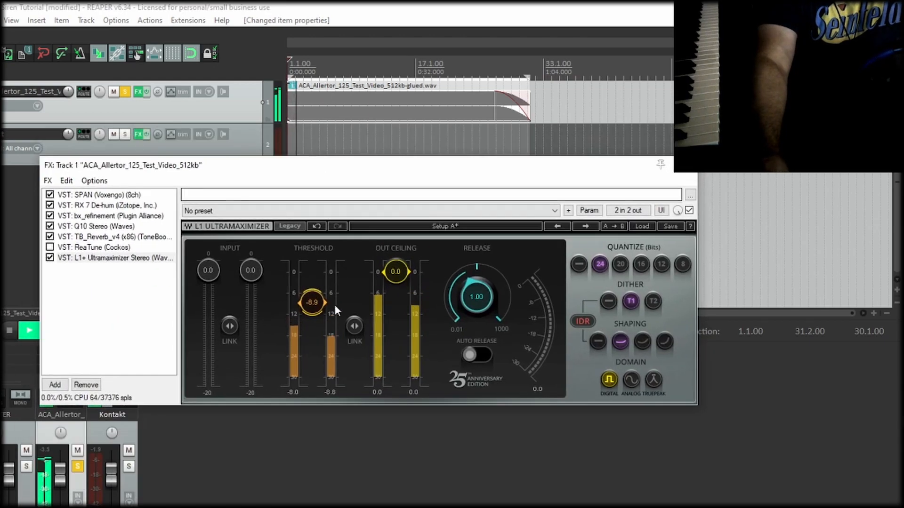
- Set the L1+ Ultramaximizer threshold to -9.3 during playback and reposition the effects chain window
click(316, 308)
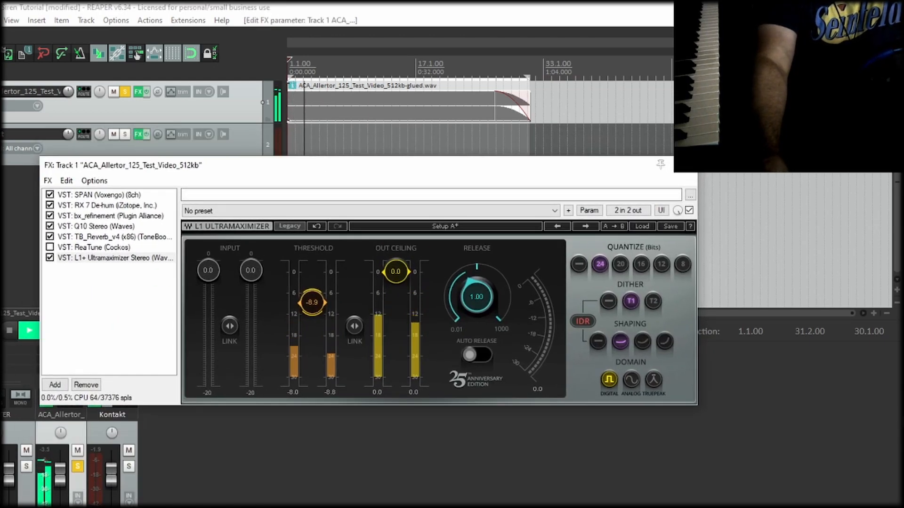
drag(316, 308, 317, 312)
drag(422, 170, 452, 205)
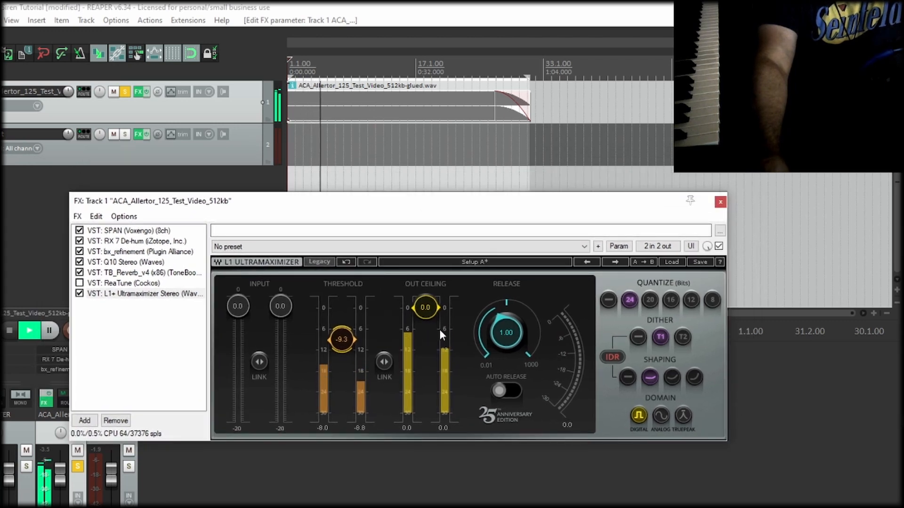
drag(405, 195, 423, 185)
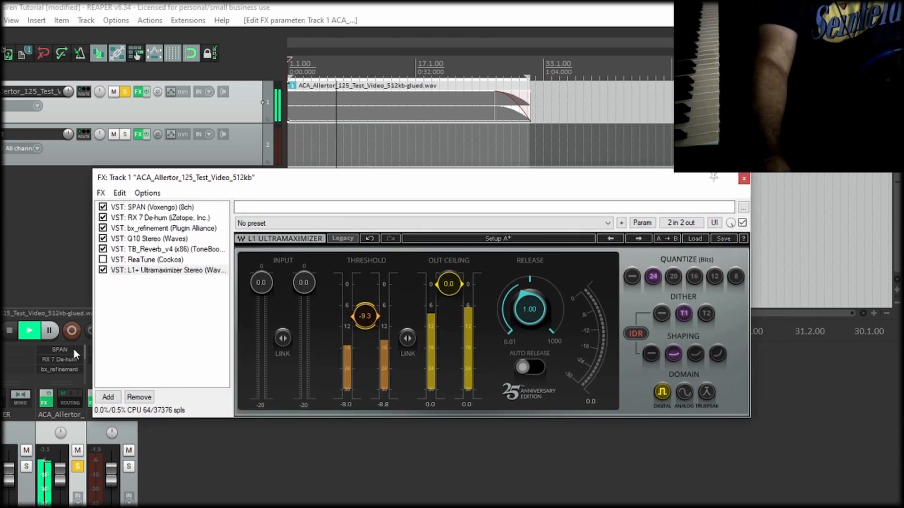
- Stop playback, look over the Render to File settings for the siren, and close the dialog without rendering
click(10, 331)
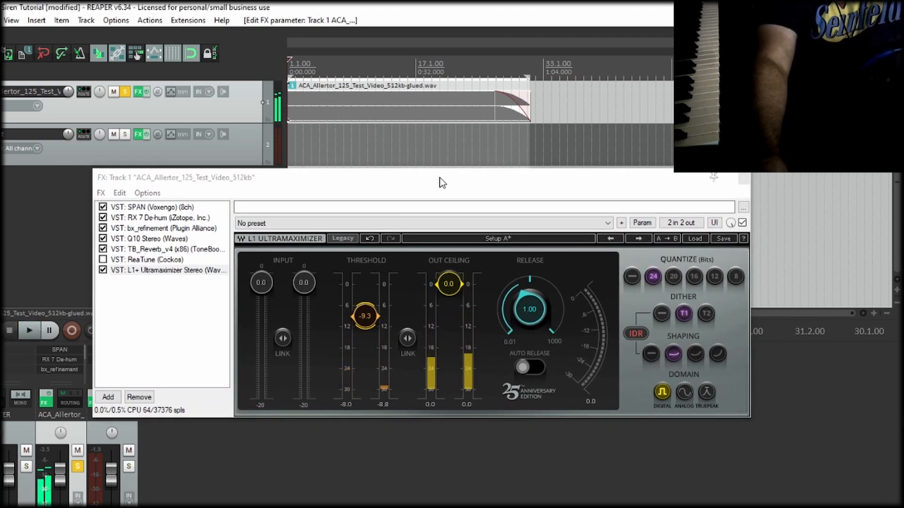
drag(439, 178, 418, 172)
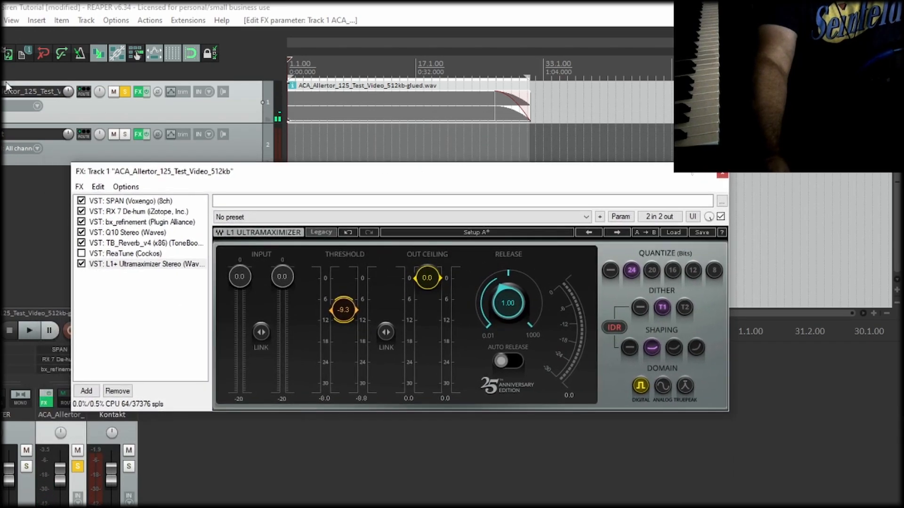
click(0, 20)
mouse_move(2, 20)
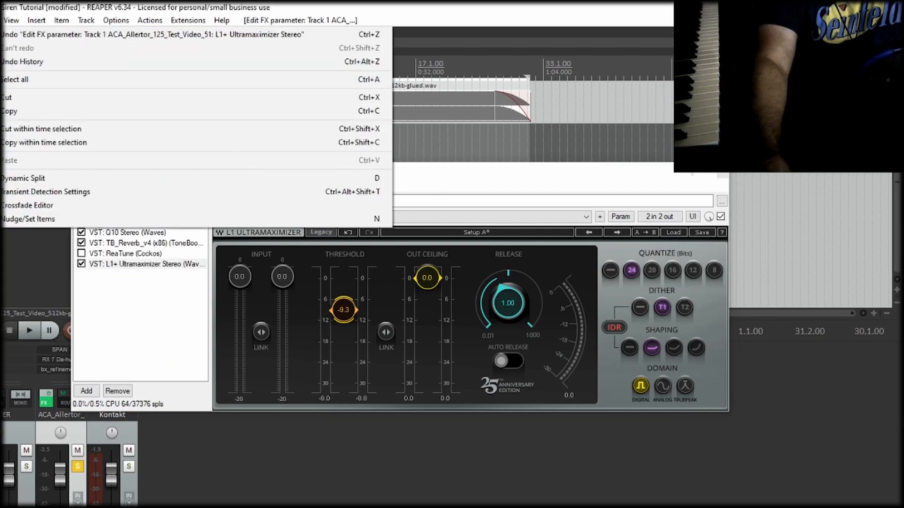
click(28, 214)
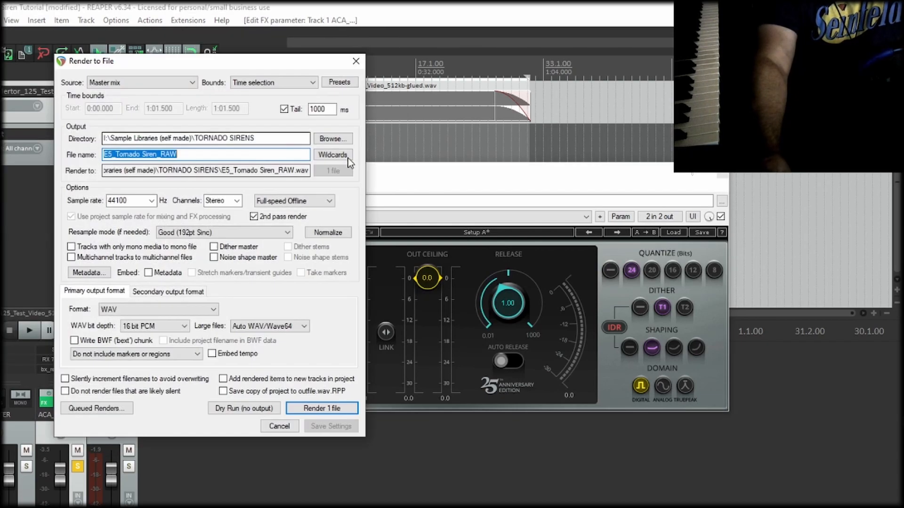
click(356, 62)
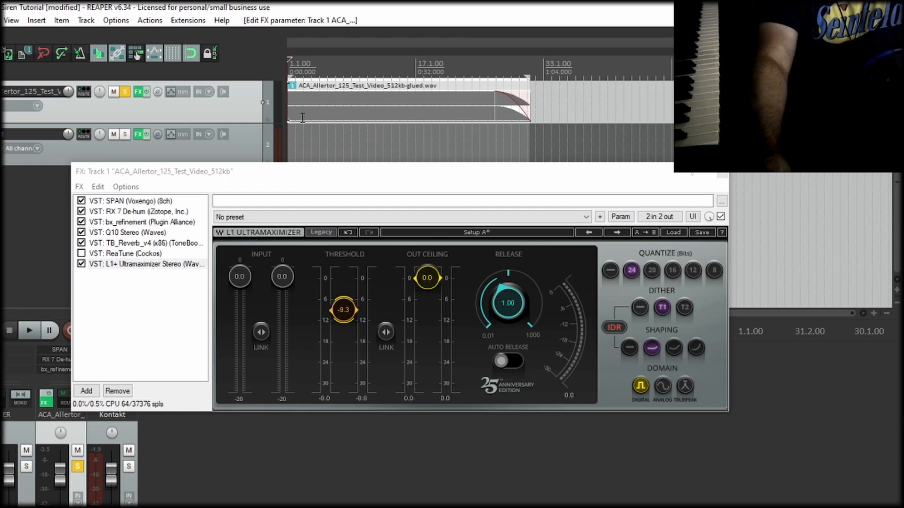
- Open the effects chain of track 2 with the Kontakt instrument and position its window for loading a sample
drag(378, 172, 372, 221)
click(139, 135)
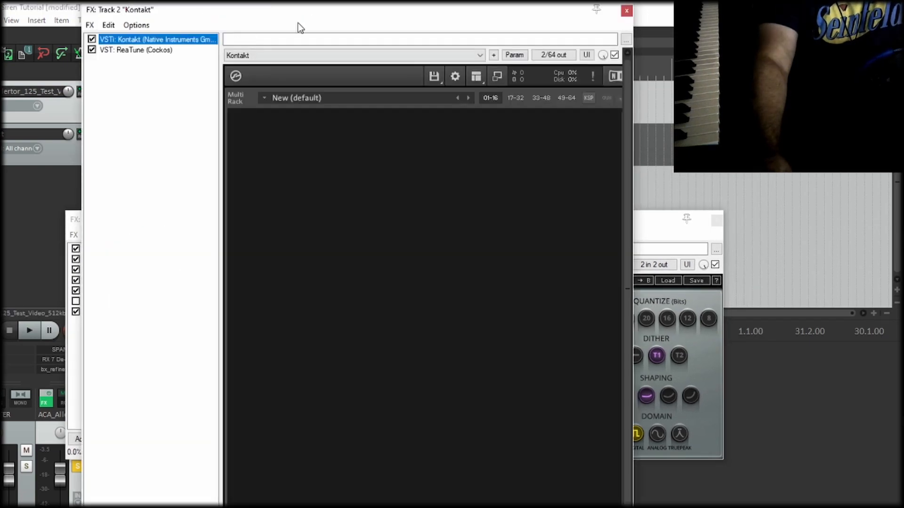
drag(325, 18, 228, 30)
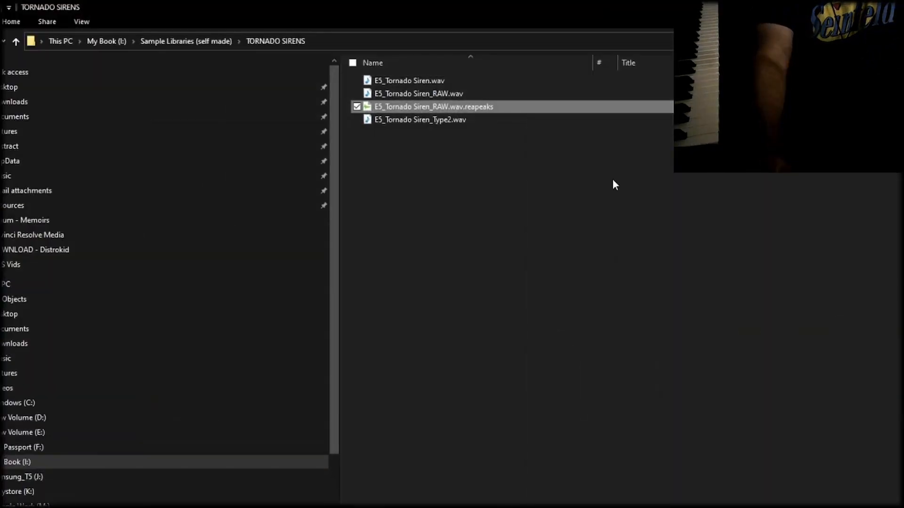
- Load E5_Tornado Siren_Type2.wav from the TORNADO SIRENS folder into Kontakt's empty rack and minimize the folder window
click(859, 7)
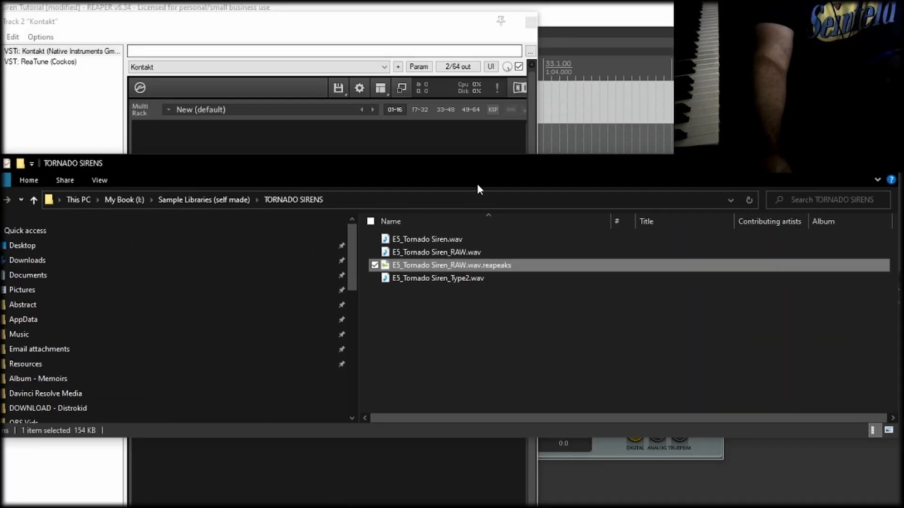
drag(480, 161, 598, 289)
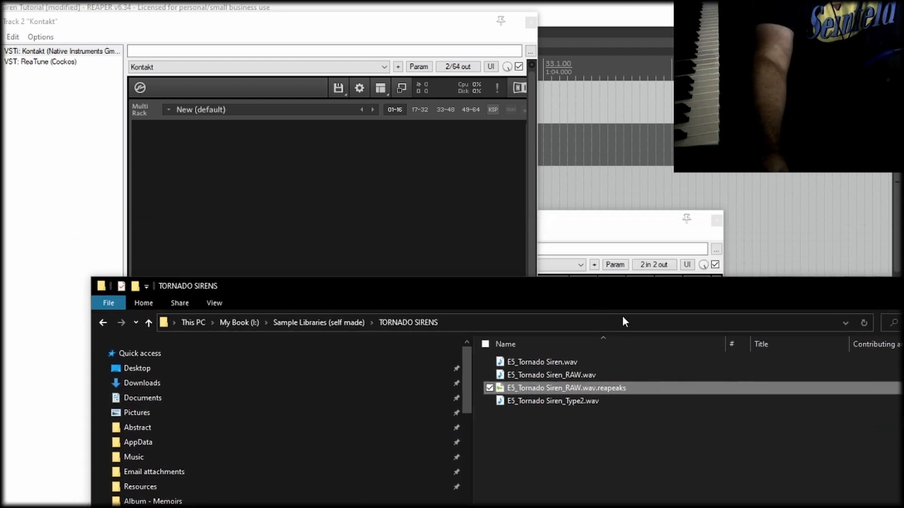
click(564, 364)
drag(551, 403, 235, 186)
drag(633, 288, 392, 319)
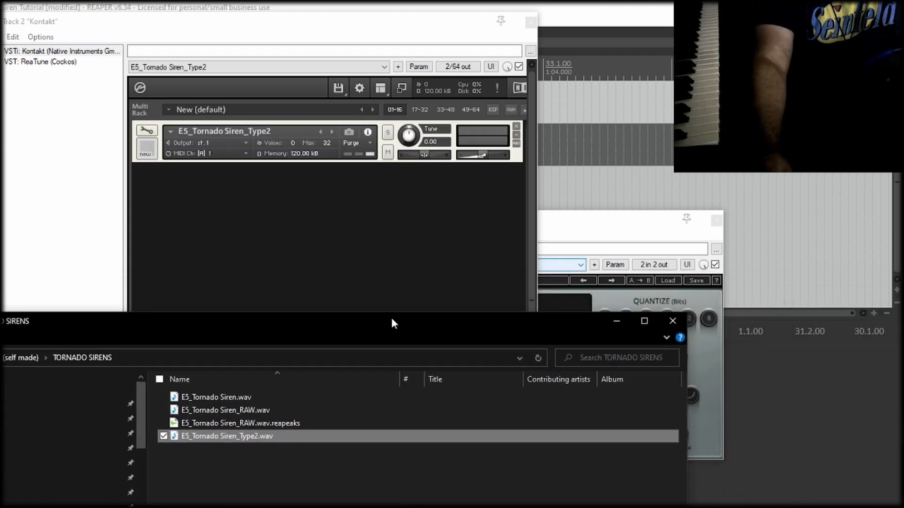
click(609, 325)
- Open the E5_Tornado Siren_Type2 instrument for editing and show its Group Editor and Mapping Editor
drag(272, 24, 295, 30)
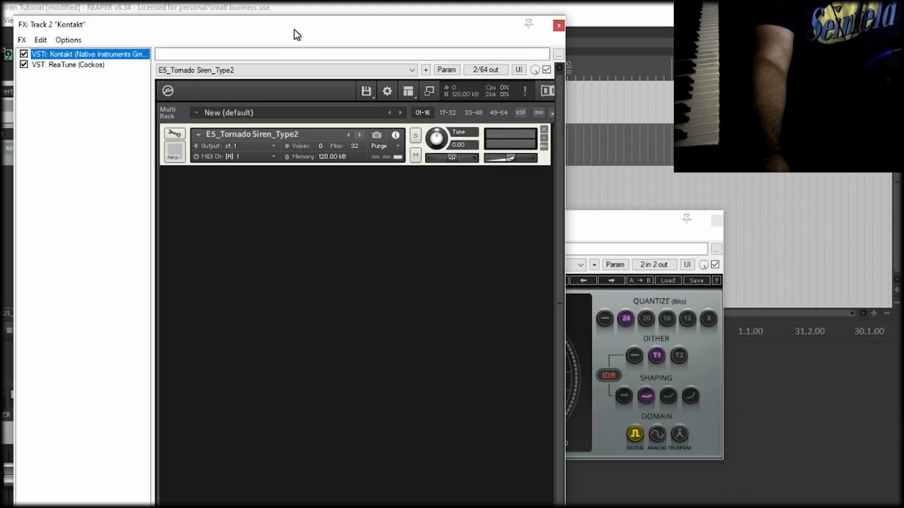
click(186, 140)
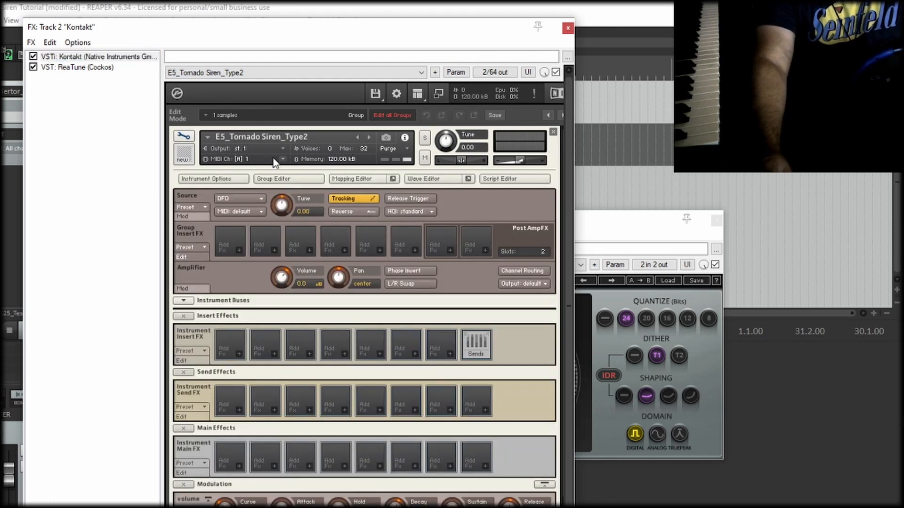
click(289, 180)
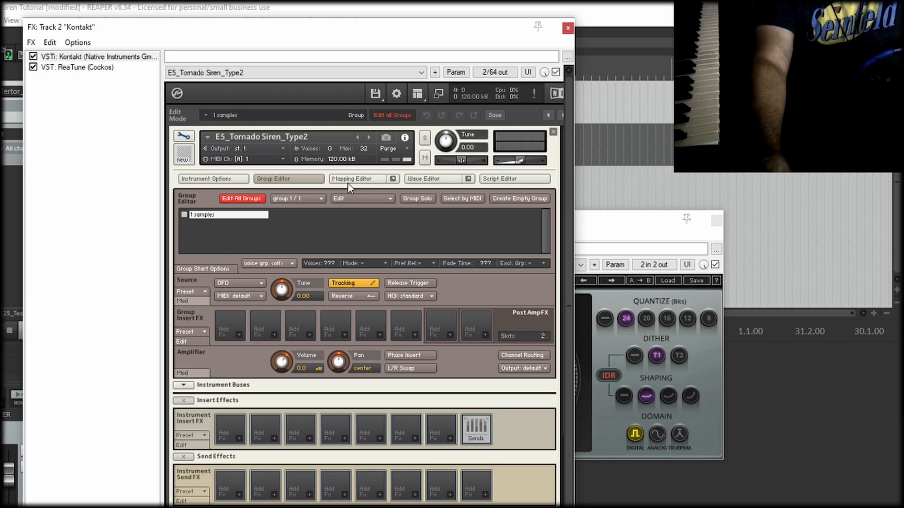
click(349, 182)
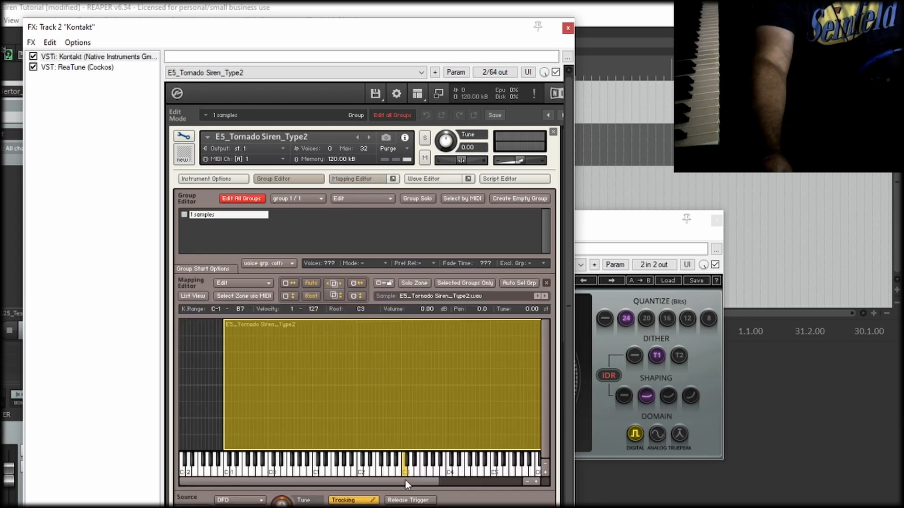
- Set the root key of the E5_Tornado Siren_Type2 sample zone to E4 in the Mapping Editor
drag(405, 481, 436, 487)
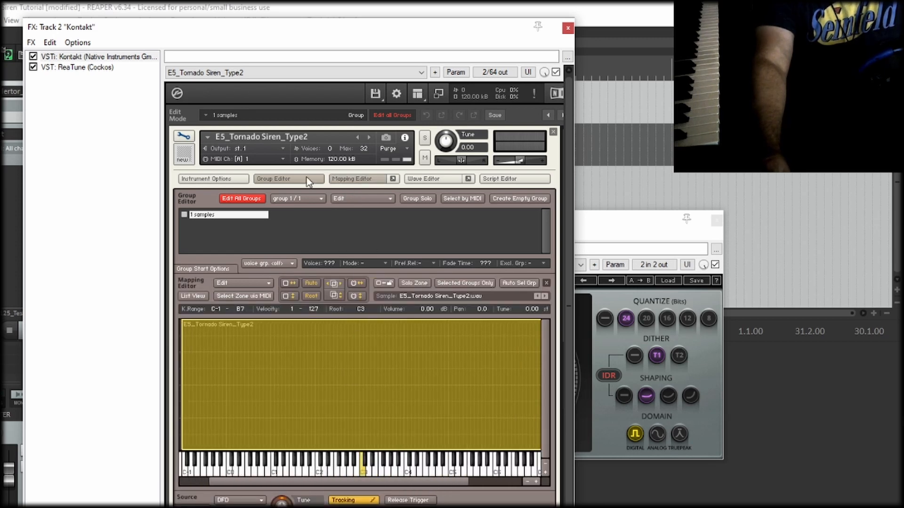
click(357, 182)
click(354, 181)
drag(362, 474, 418, 472)
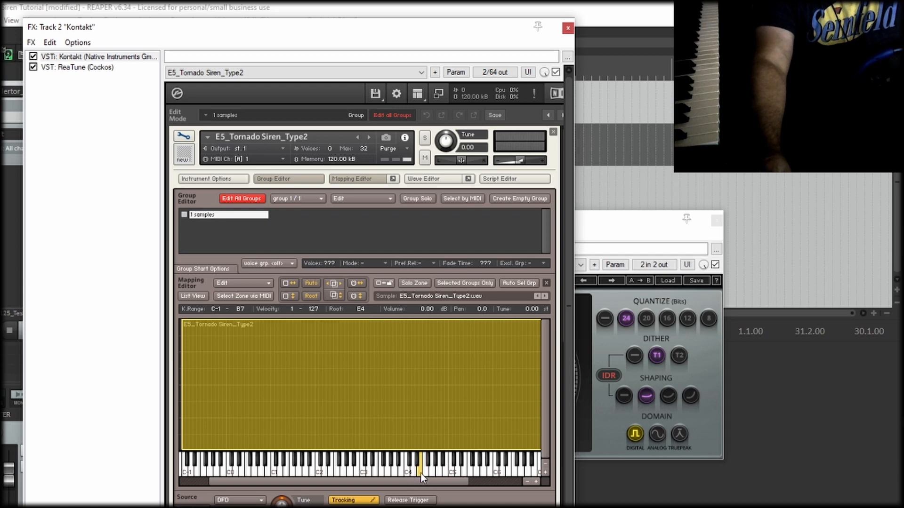
mouse_move(413, 480)
mouse_down()
mouse_move(451, 482)
mouse_move(422, 481)
mouse_up()
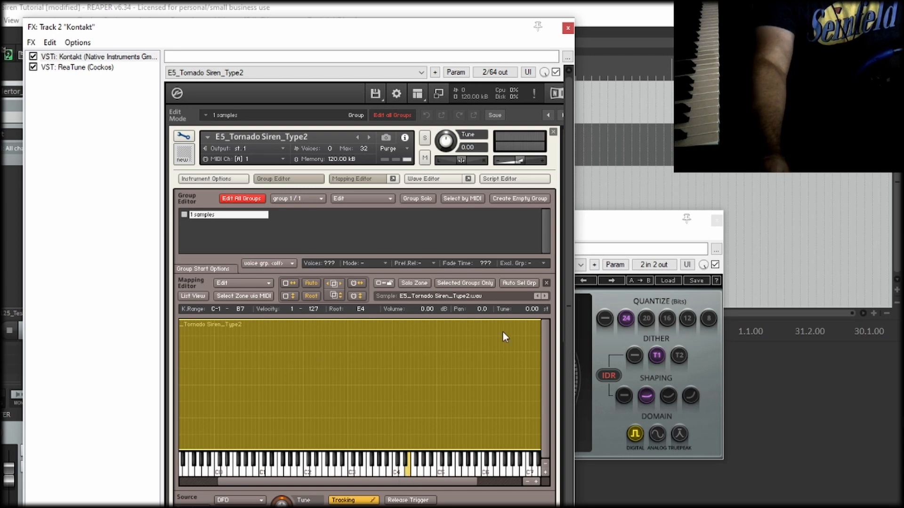
- Solo the Kontakt track, unsolo the siren recording track and close the recording track's effects chain window
drag(445, 33, 437, 17)
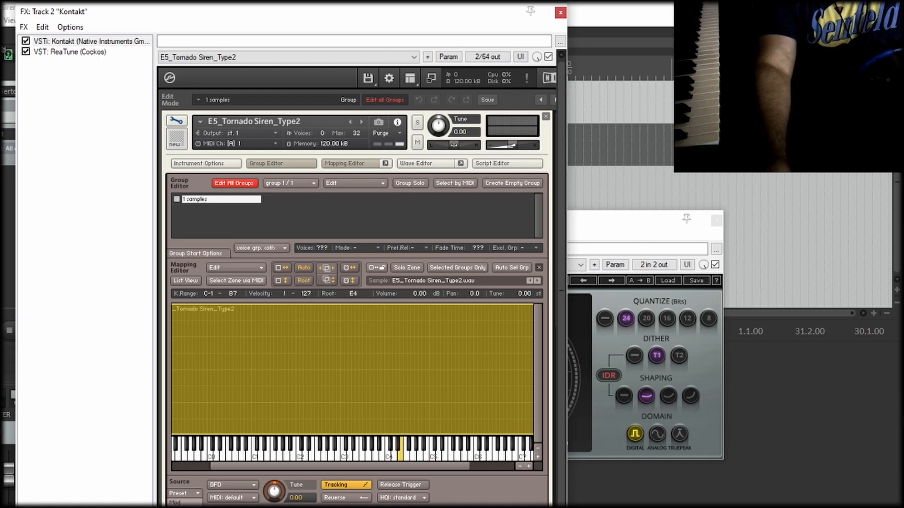
drag(250, 15, 298, 246)
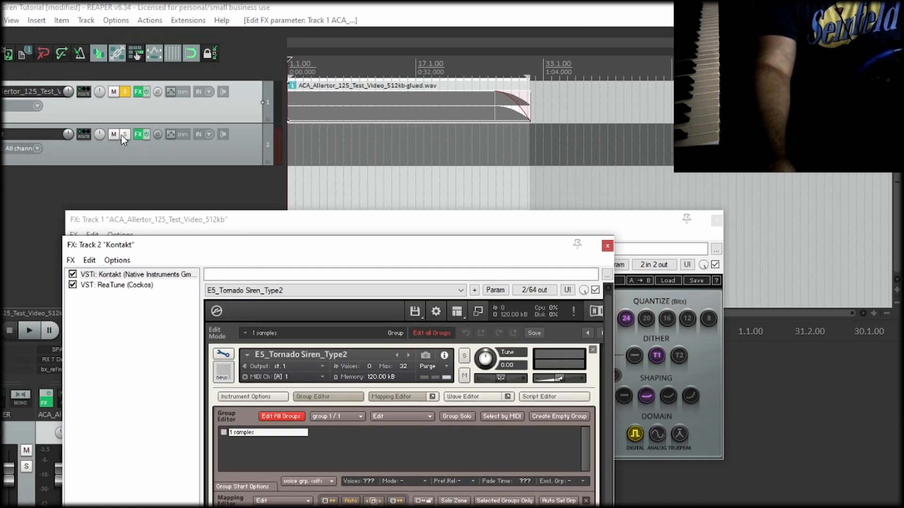
click(125, 134)
click(125, 92)
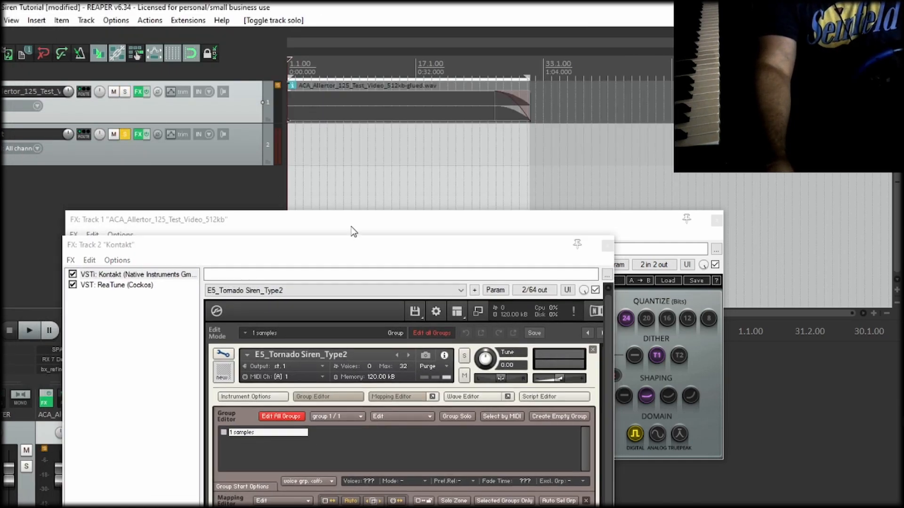
click(353, 230)
click(716, 221)
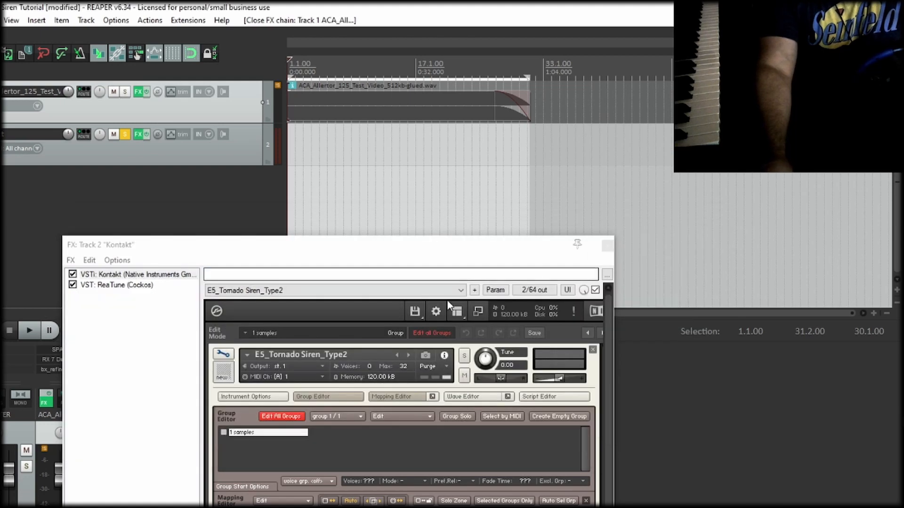
- Float Kontakt in its own window, close the track 2 effects chain window and reposition the floating one
drag(392, 254, 264, 56)
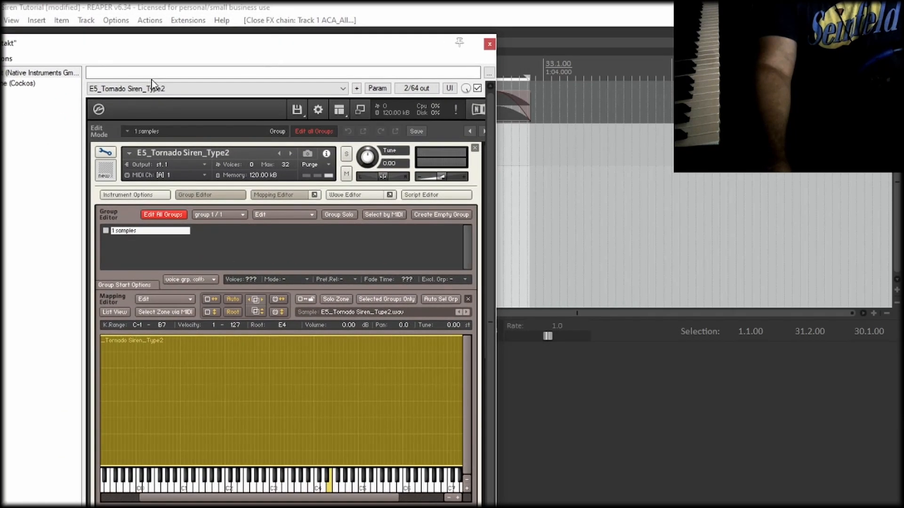
double_click(18, 70)
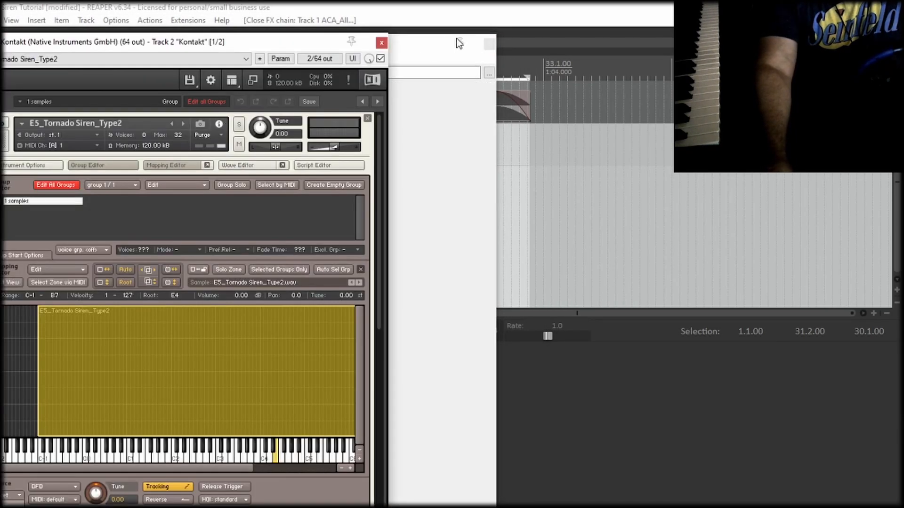
click(489, 43)
drag(298, 48, 378, 30)
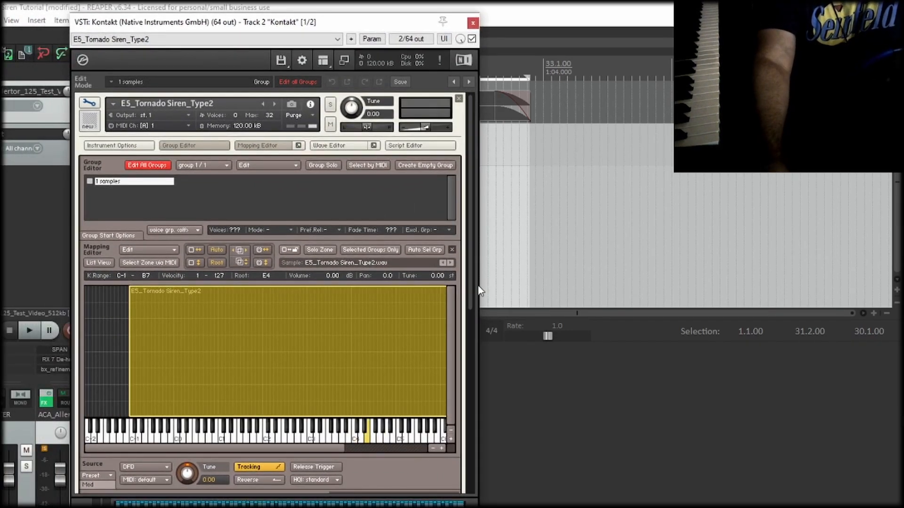
- Add a Saturation effect to the first instrument insert slot and set Saturate to 6.1 %
drag(468, 186, 455, 371)
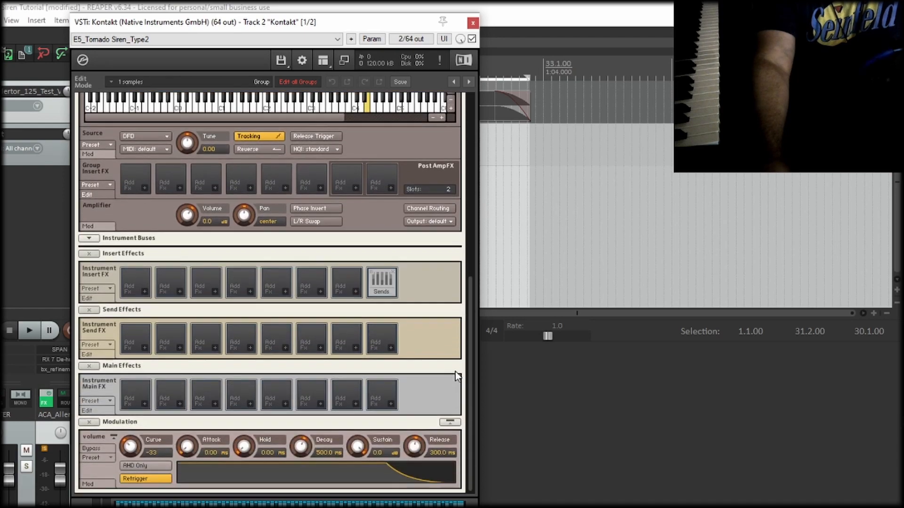
click(143, 293)
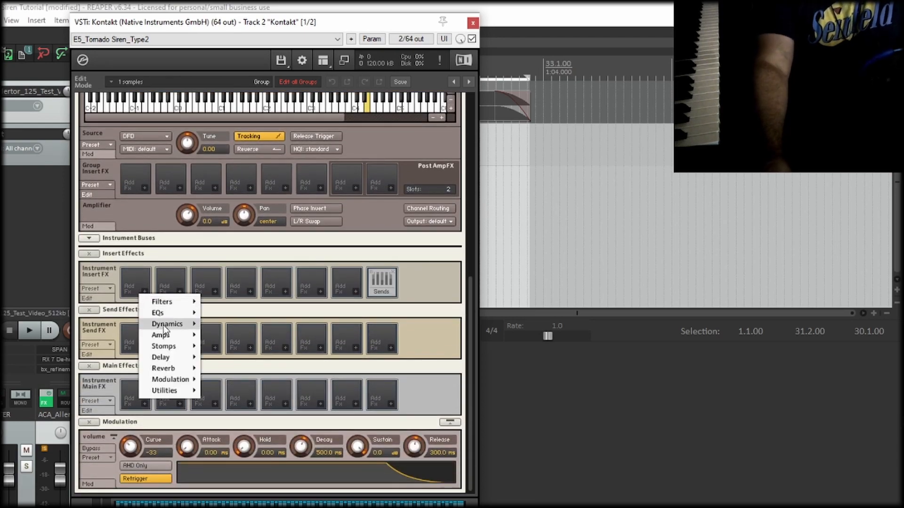
mouse_move(162, 336)
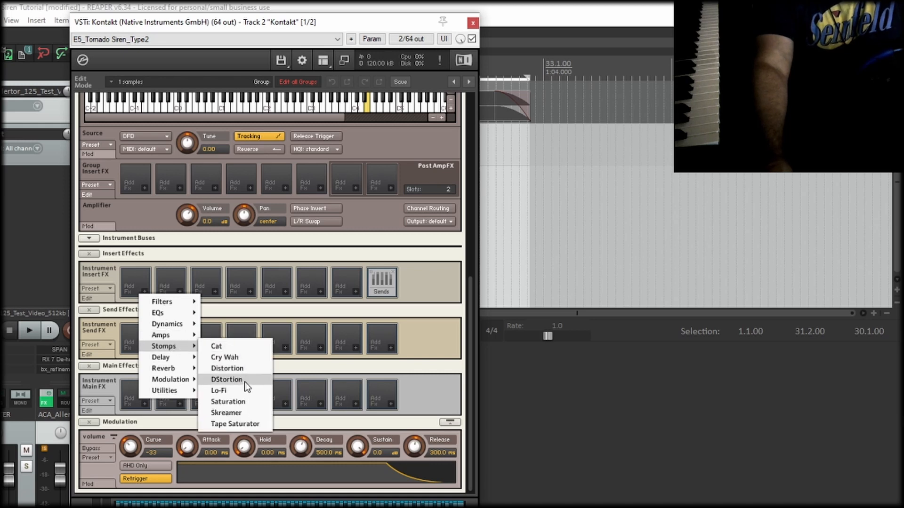
click(239, 401)
drag(187, 316, 190, 318)
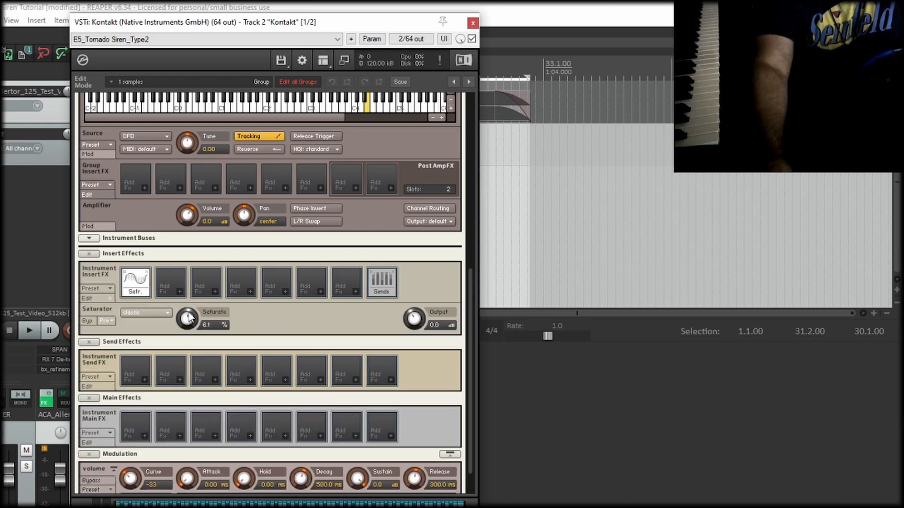
- Add a Plate Reverb to the second instrument insert slot
click(180, 292)
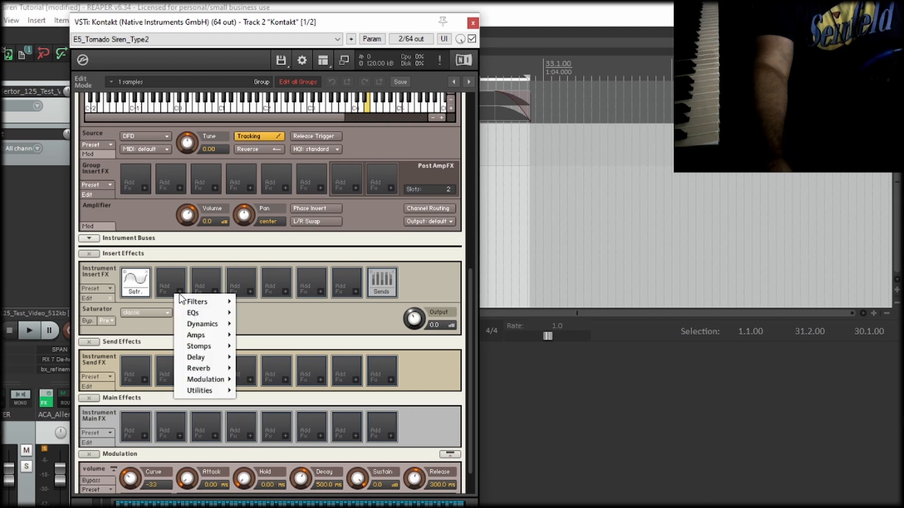
mouse_move(215, 368)
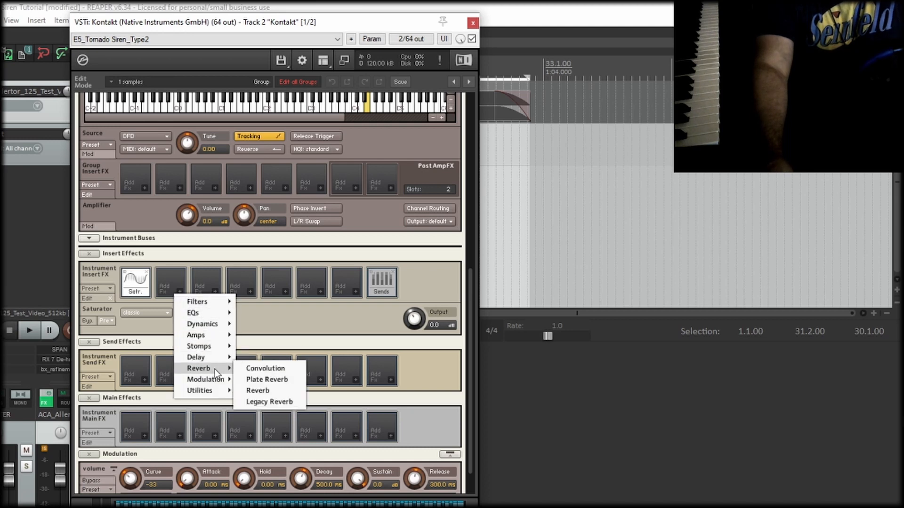
click(267, 379)
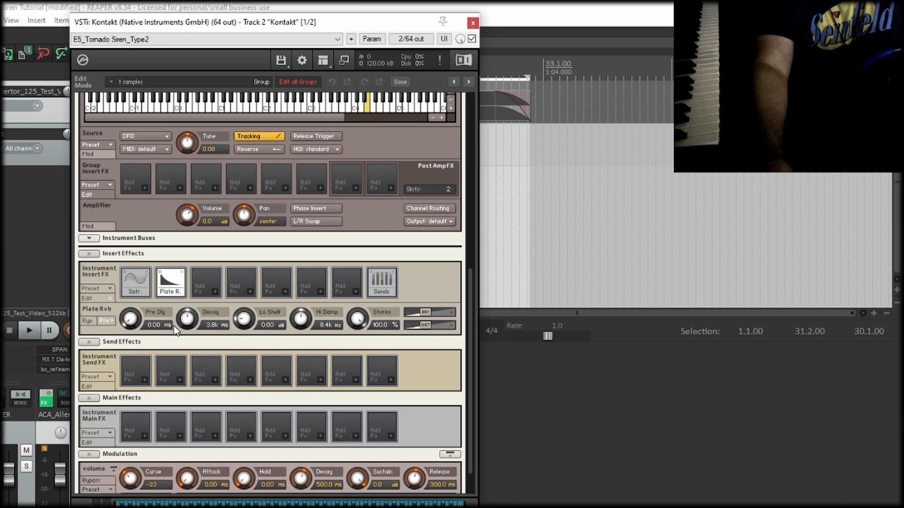
- Add a Replika Delay to the third insert slot with Feedback 66.0 %, Depth 15.0 % and a raised wet level
click(216, 293)
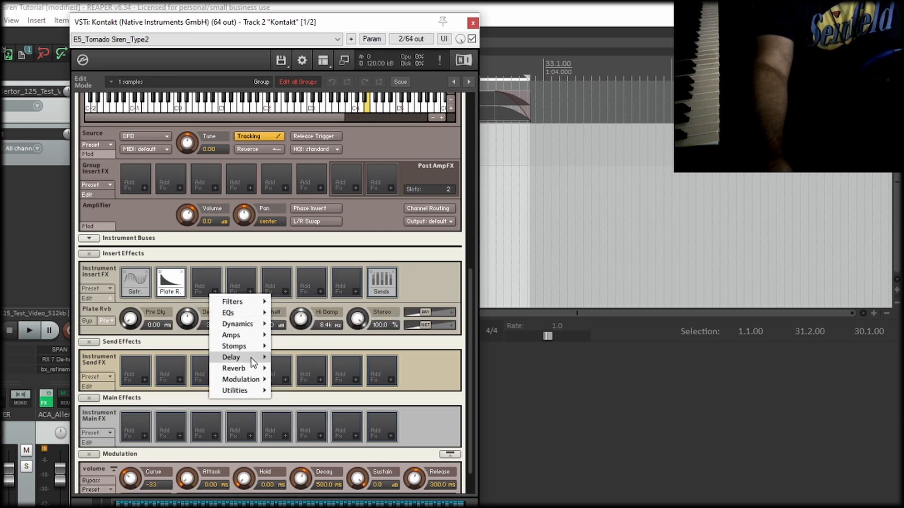
mouse_move(253, 363)
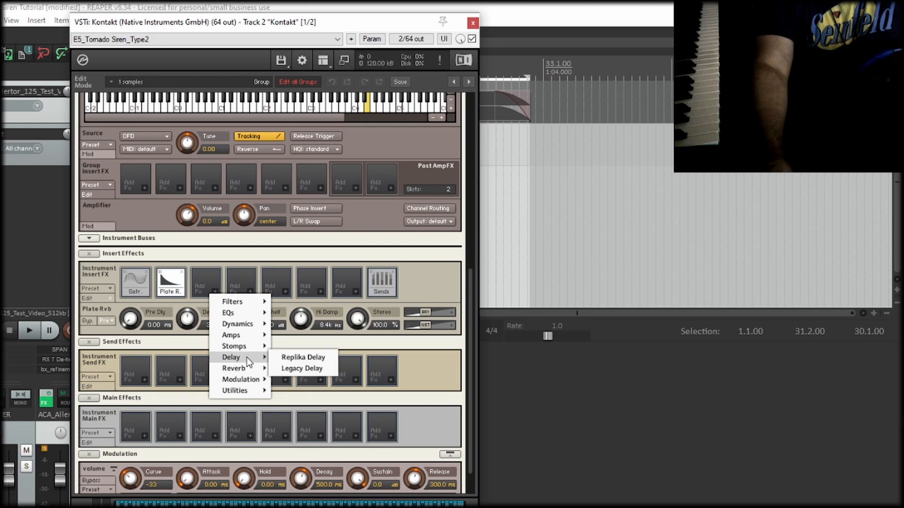
click(297, 359)
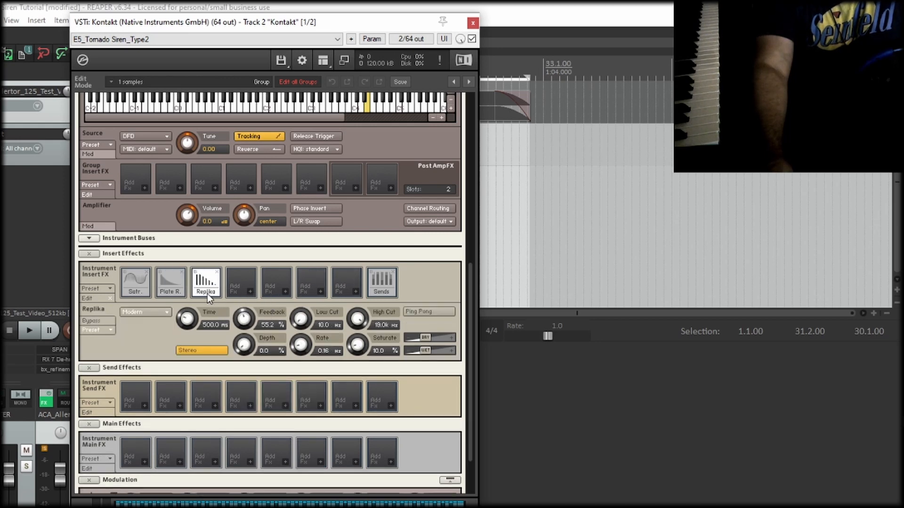
drag(425, 352, 430, 357)
drag(240, 351, 242, 329)
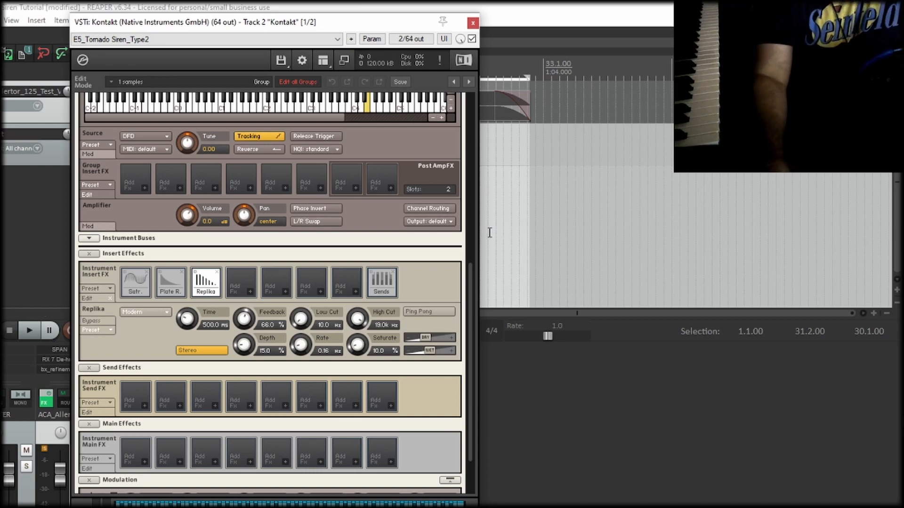
- Set the siren instrument's MIDI channel to omni, lower its output volume slightly and reposition the Kontakt window
drag(467, 270, 474, 85)
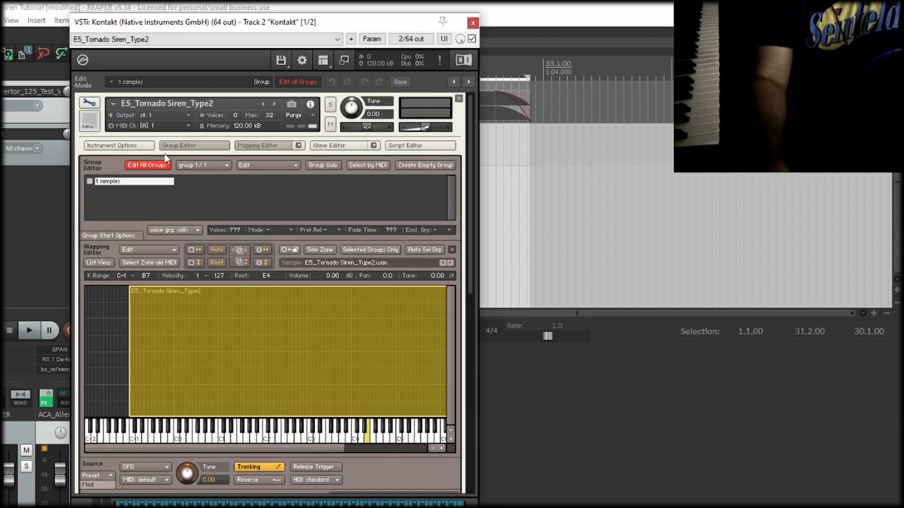
click(149, 125)
click(162, 137)
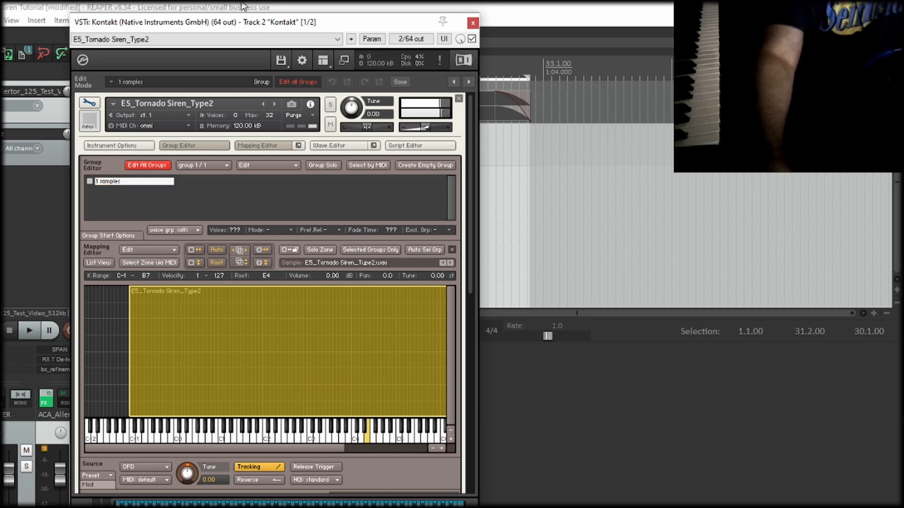
drag(281, 25, 287, 65)
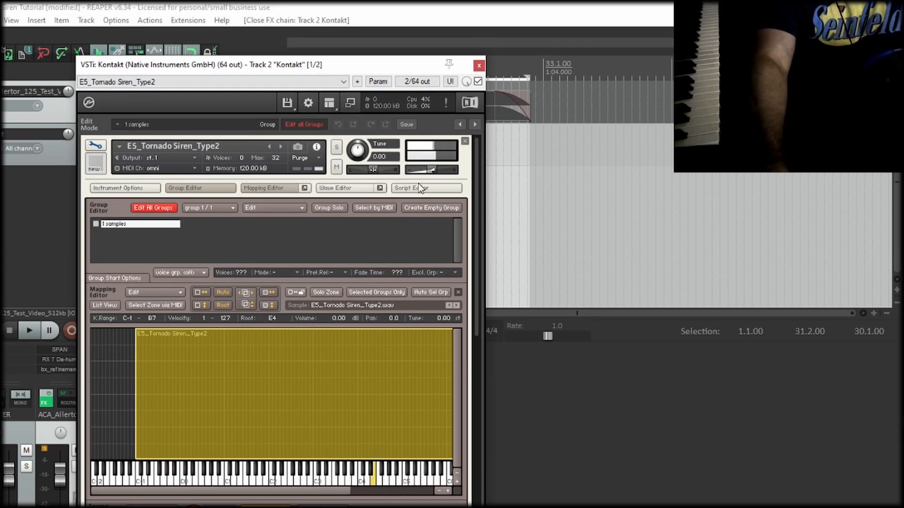
drag(431, 171, 429, 171)
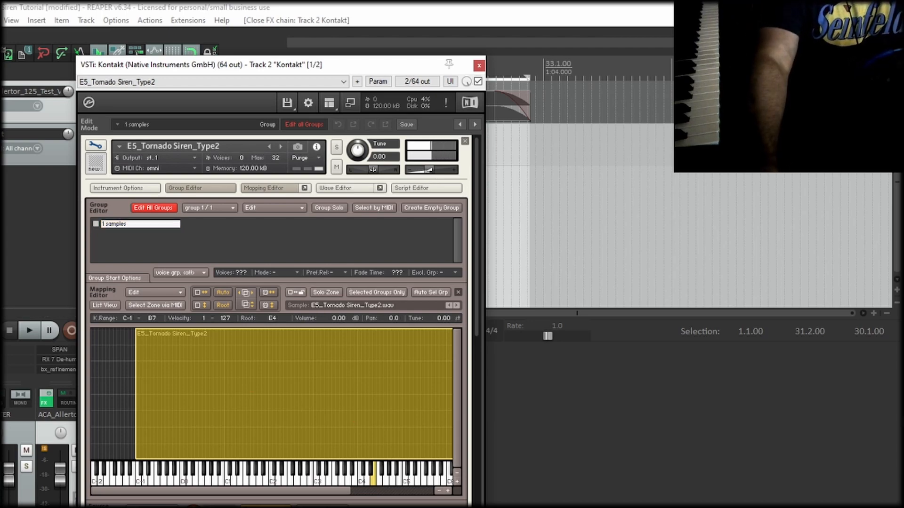
- Switch to the TORNADO SIRENS folder and audition E5_Tornado Siren_RAW.wav, E5_Tornado Siren.wav and E5_Tornado Siren_Type2.wav, closing the player after each
key(alt+Tab)
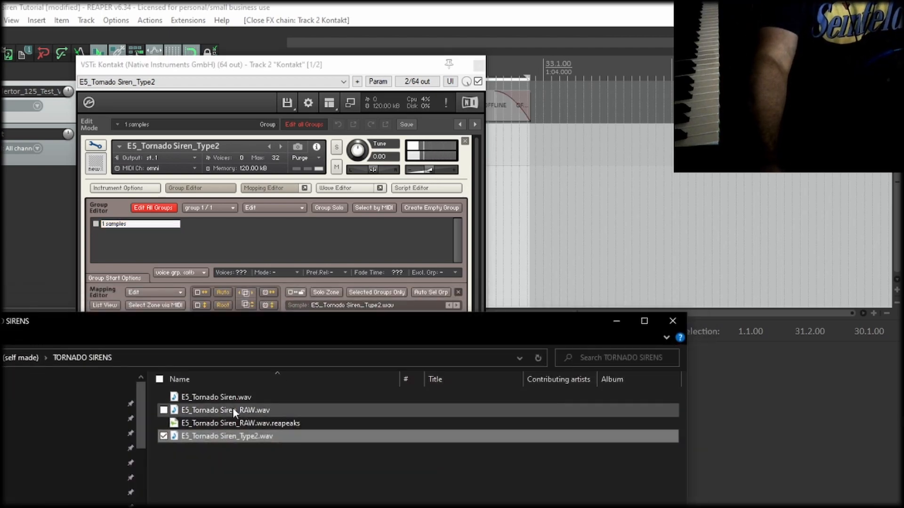
double_click(216, 410)
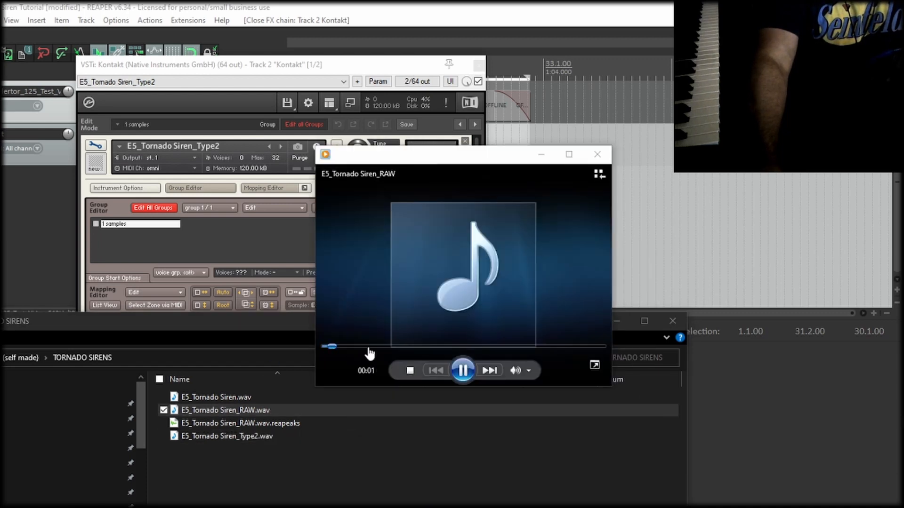
click(597, 154)
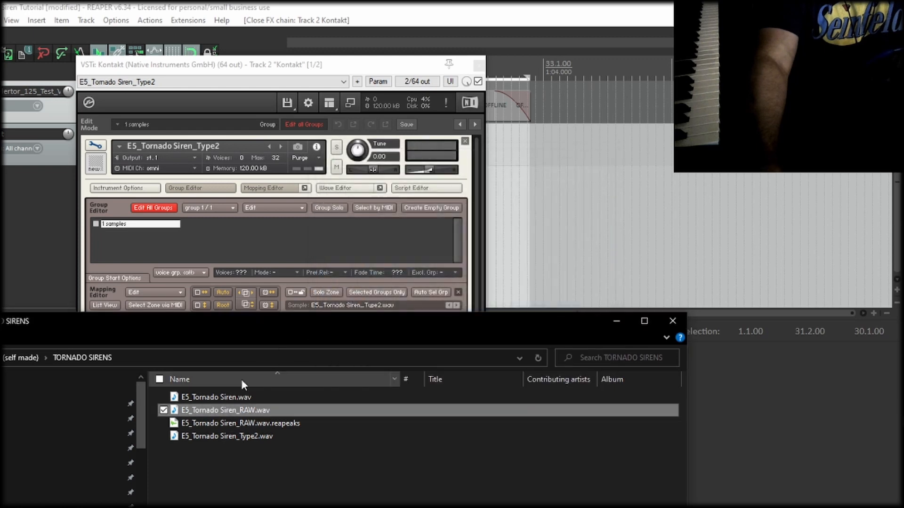
click(228, 398)
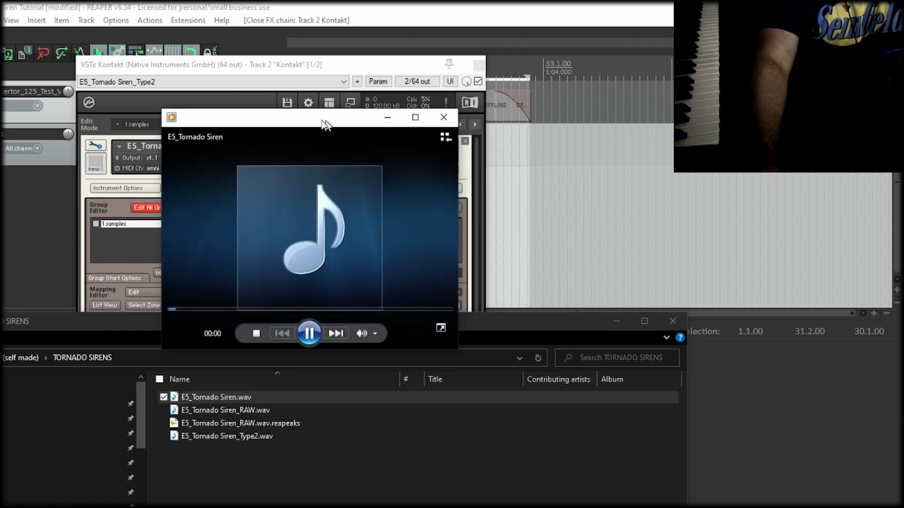
click(398, 115)
double_click(220, 435)
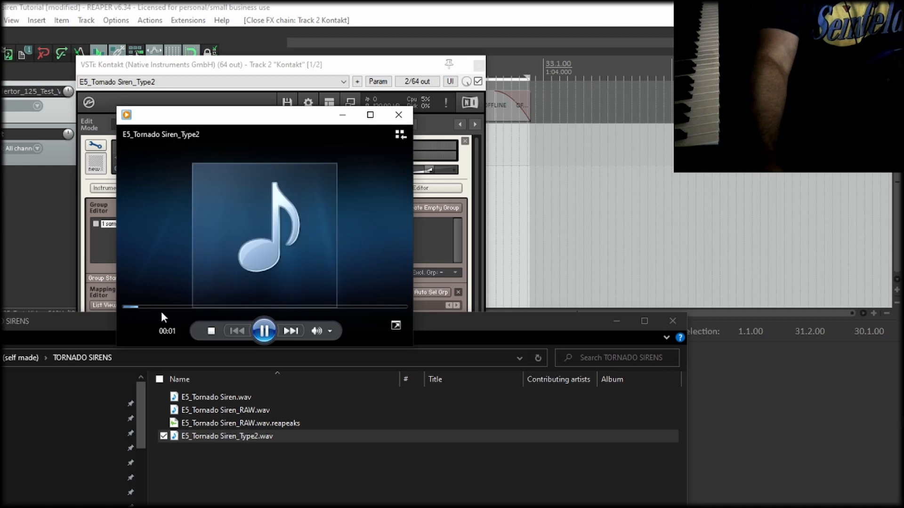
click(397, 121)
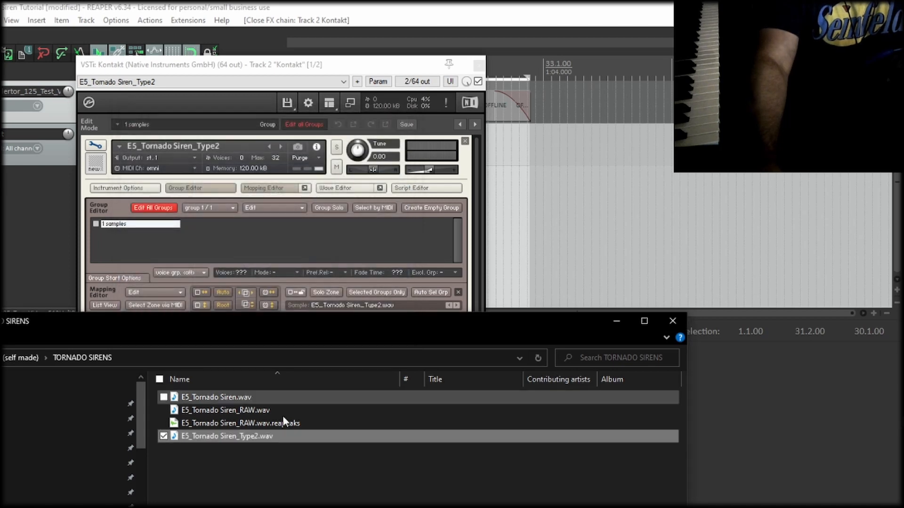
double_click(202, 397)
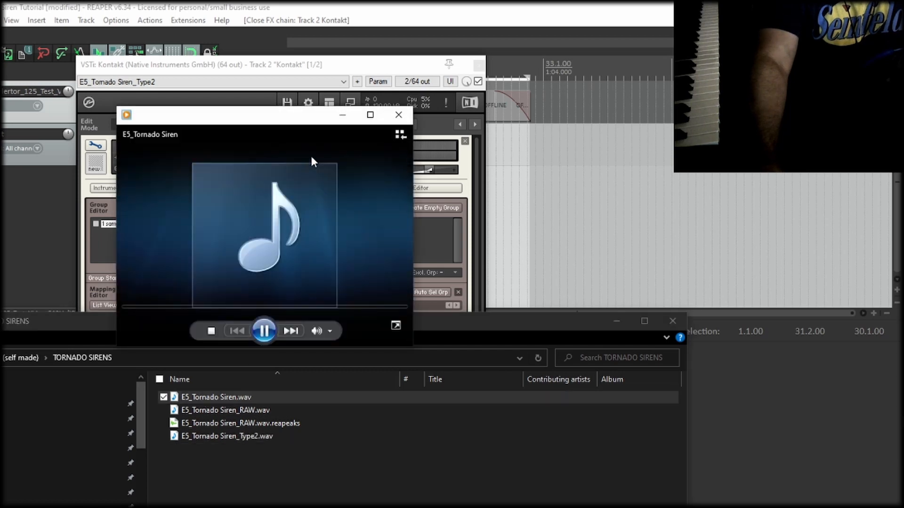
click(398, 115)
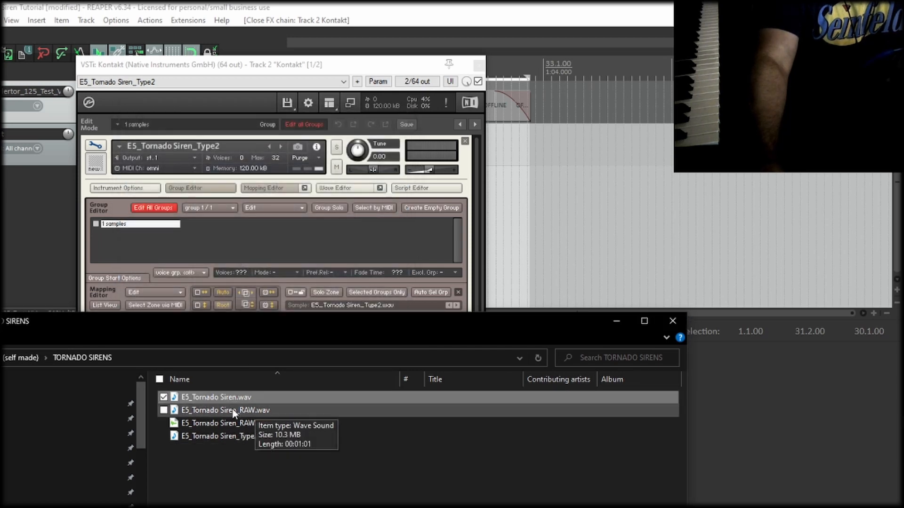
double_click(233, 411)
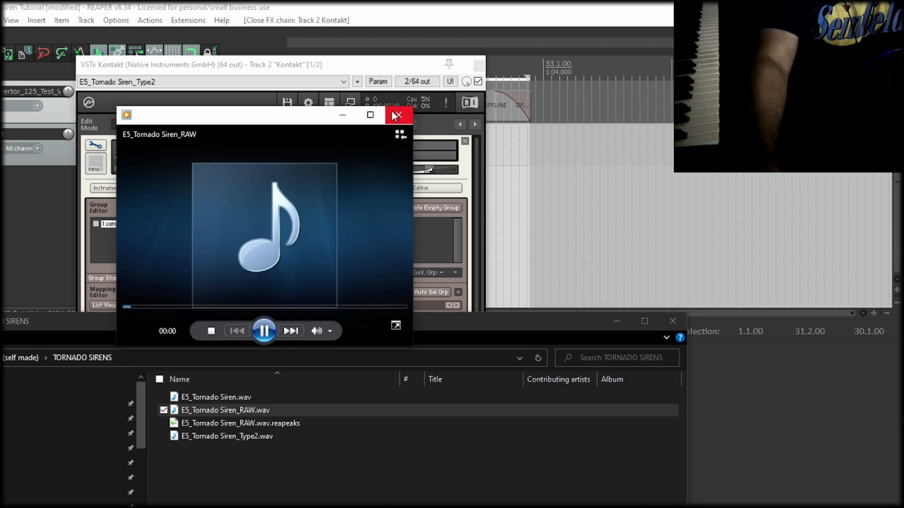
click(396, 115)
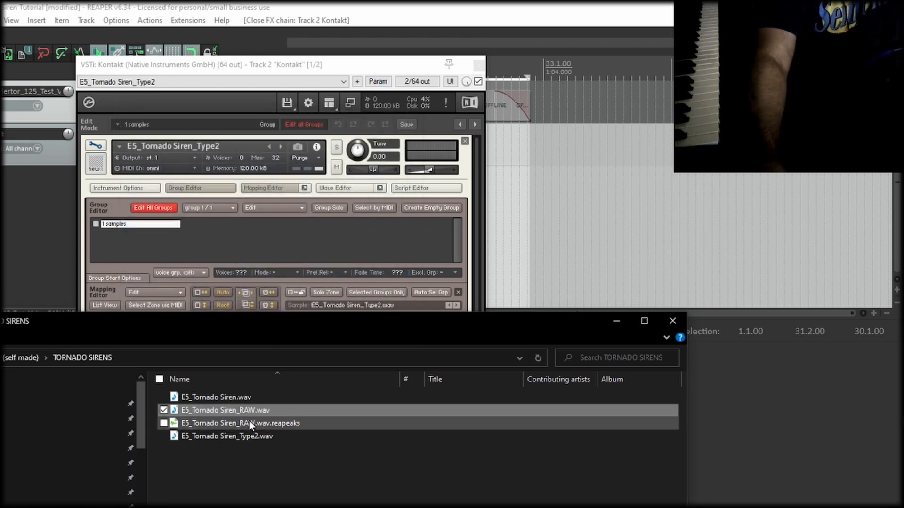
- Move the folder window out of the way and exchange the mapped zone's sample for E5_Tornado Siren_RAW.wav
drag(286, 329, 282, 466)
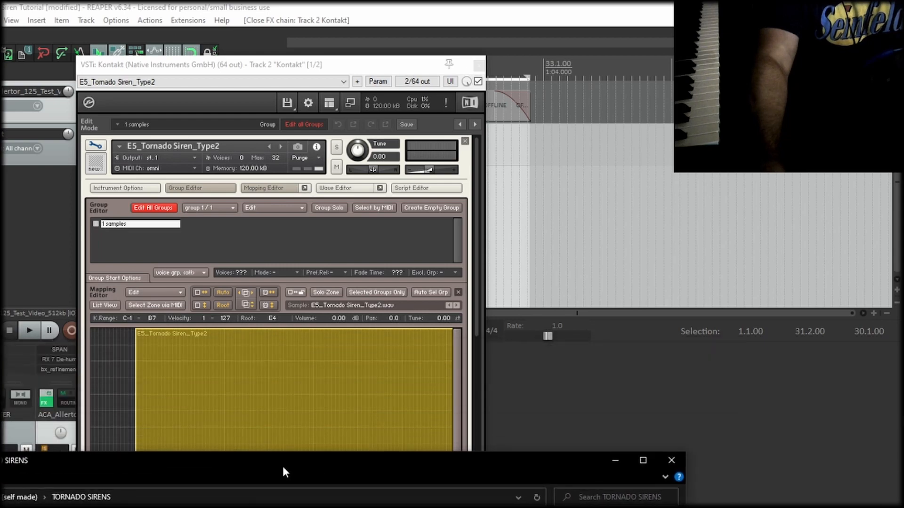
right_click(250, 378)
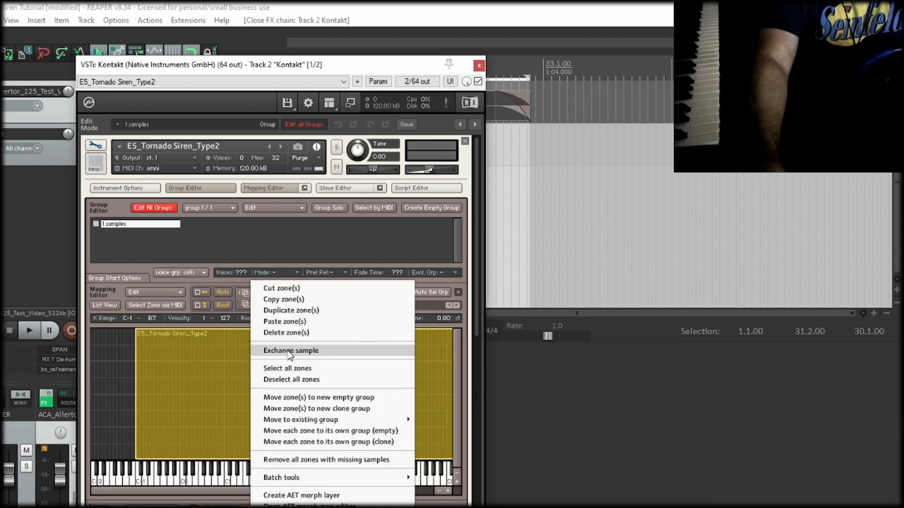
click(290, 350)
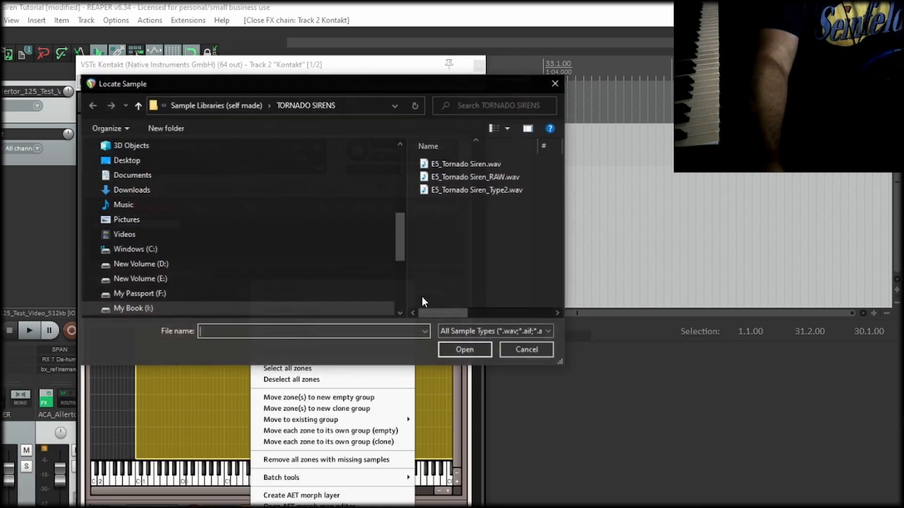
click(475, 177)
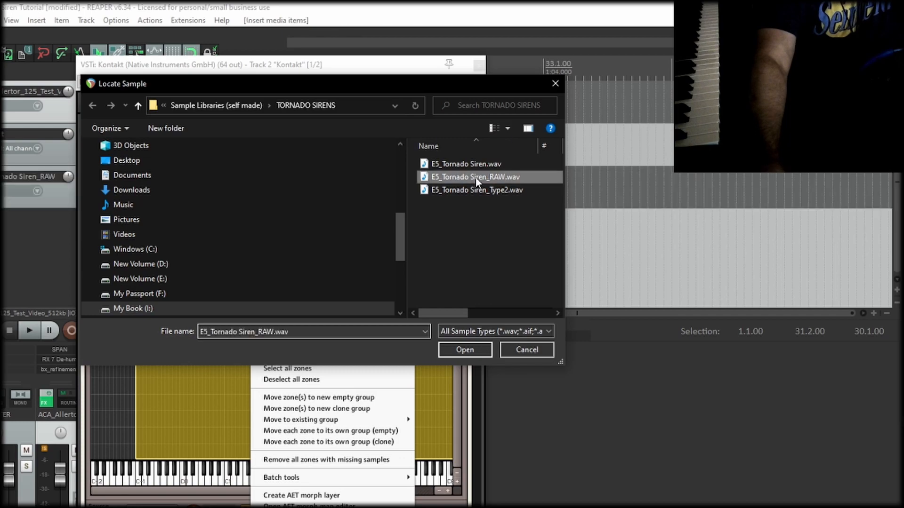
click(464, 349)
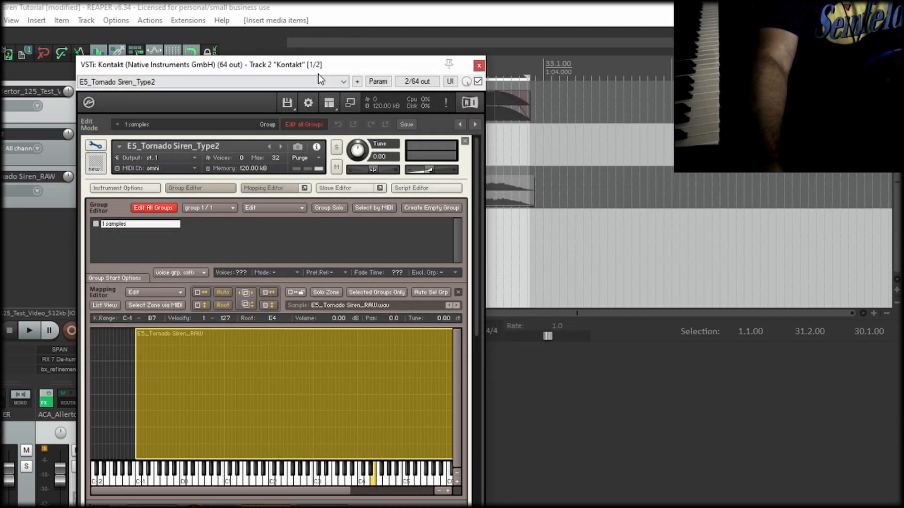
- Reposition the Kontakt window and exchange the mapped zone's sample for E5_Tornado Siren.wav
drag(320, 67, 264, 65)
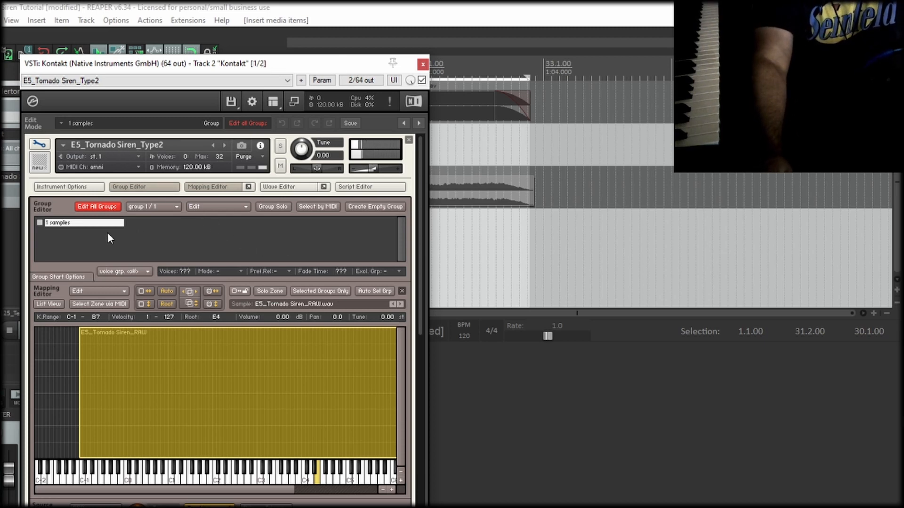
right_click(289, 341)
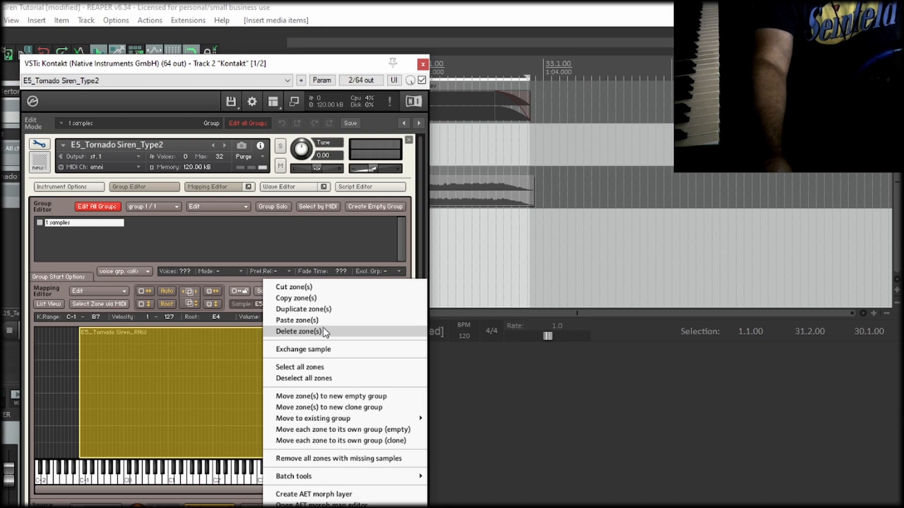
click(318, 349)
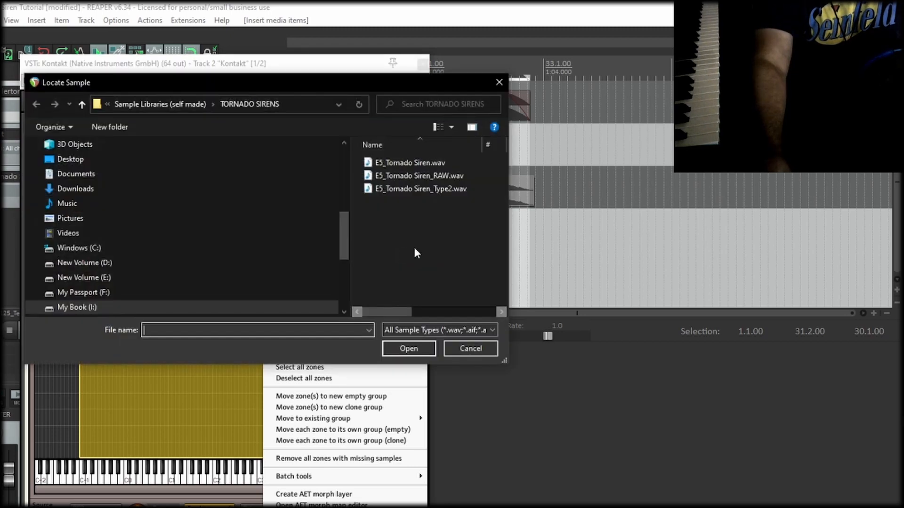
click(414, 164)
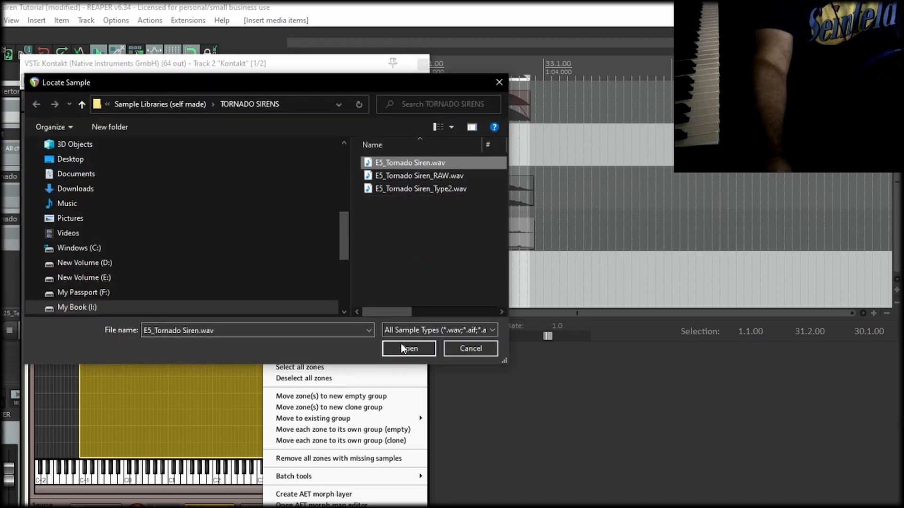
click(401, 349)
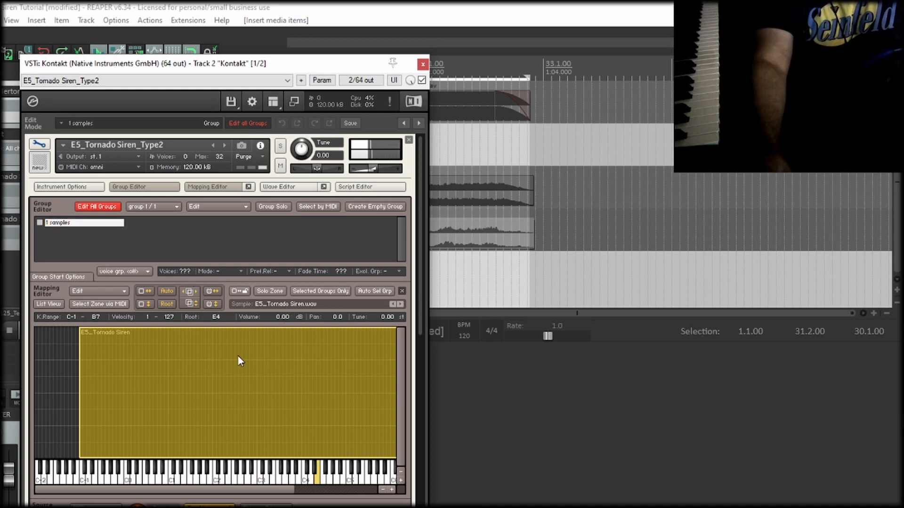
- Move Kontakt aside, open the effects chain of track 1 and reposition its window to examine the processing plugins
drag(258, 63, 230, 214)
click(138, 91)
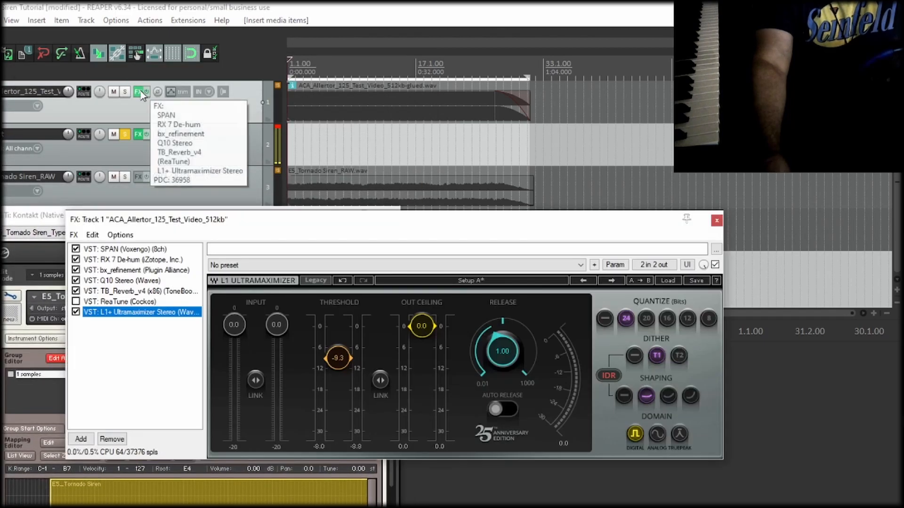
drag(360, 215, 310, 78)
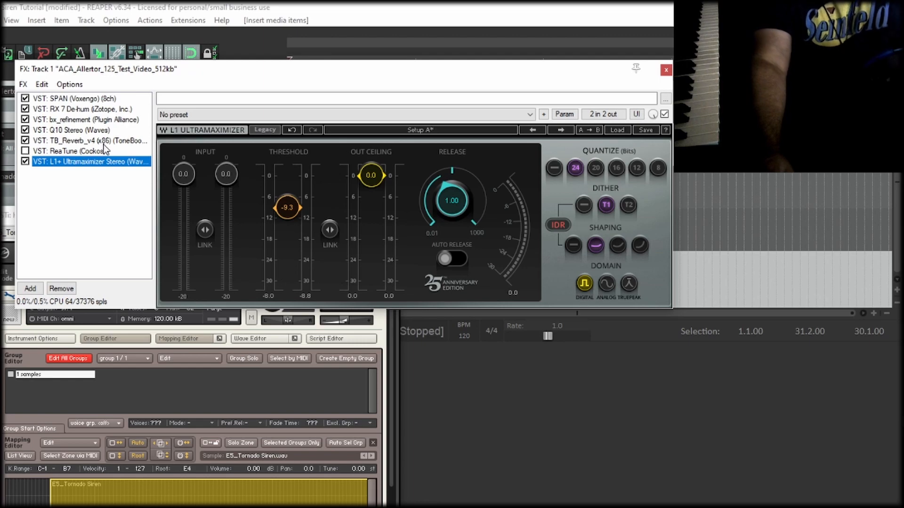
mouse_move(312, 75)
mouse_down()
mouse_move(259, 269)
mouse_move(316, 199)
mouse_move(325, 75)
mouse_up()
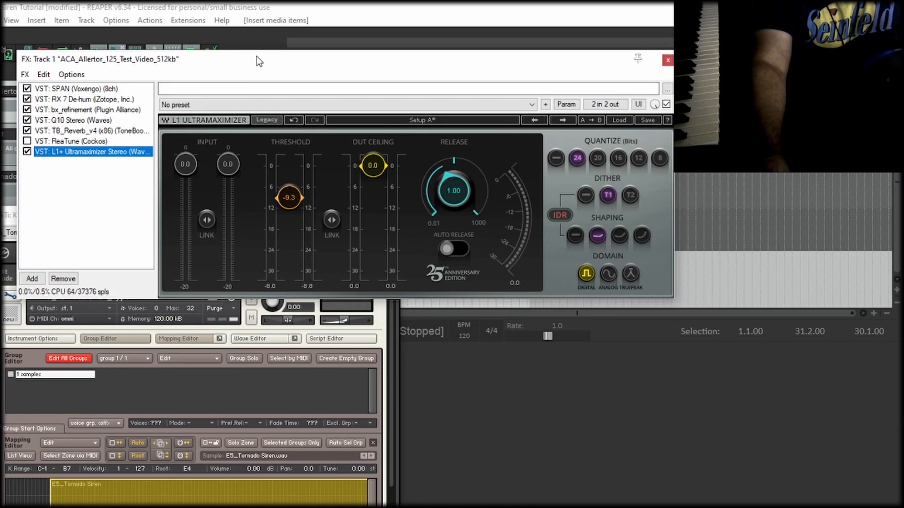
drag(257, 56, 234, 132)
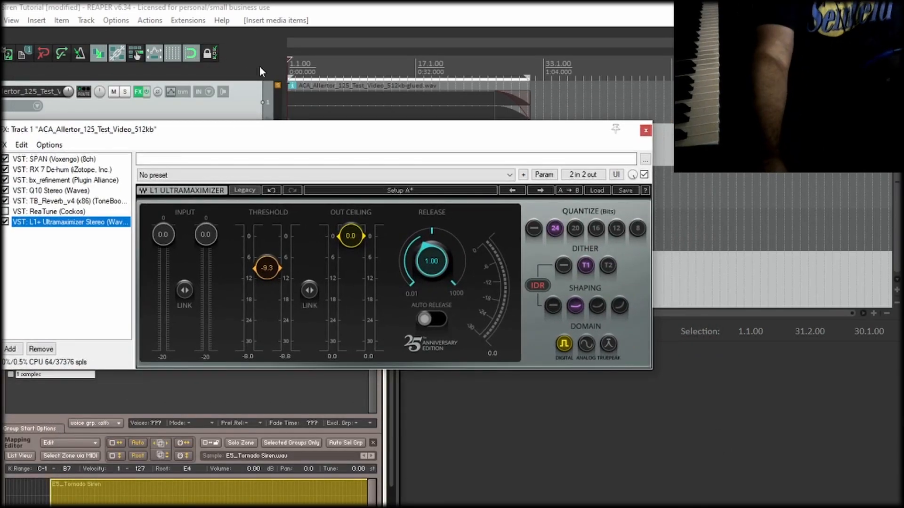
- Close the floating Kontakt window and reposition the track 1 effects chain window
click(207, 383)
drag(203, 214, 211, 70)
click(399, 69)
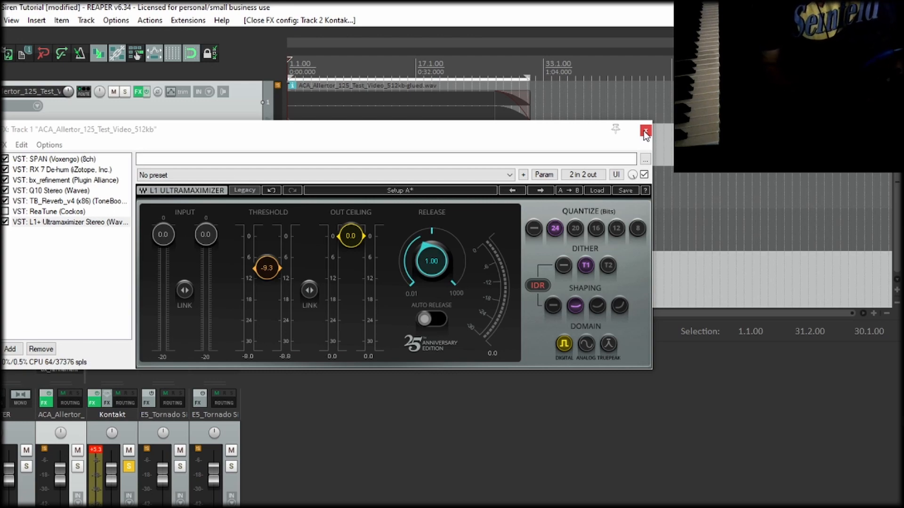
drag(334, 129, 310, 104)
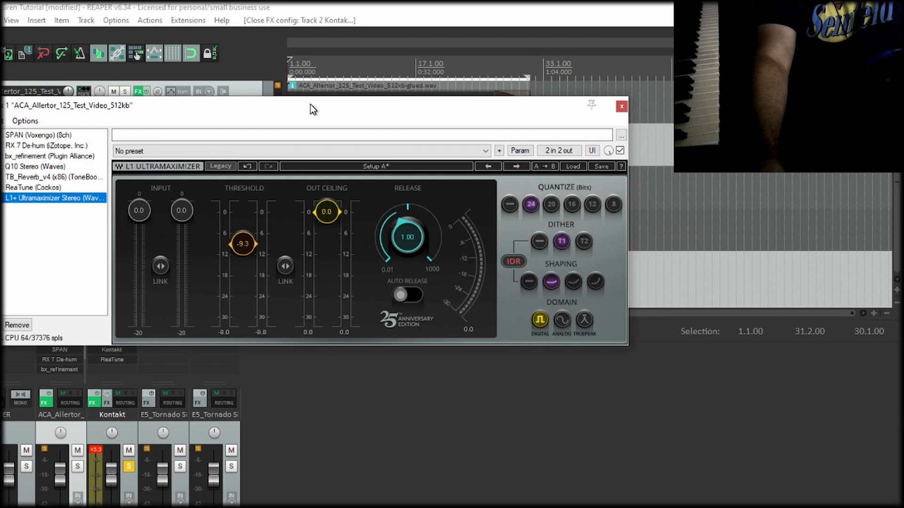